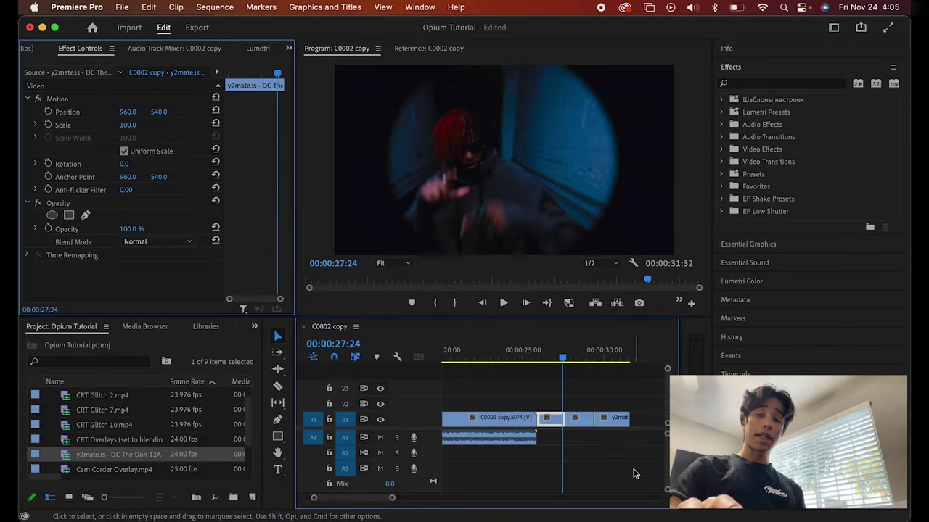
- Preview the C0002 copy footage by playing and scrubbing through the timeline around the 8-second mark
left_click(586, 375)
key("minus")
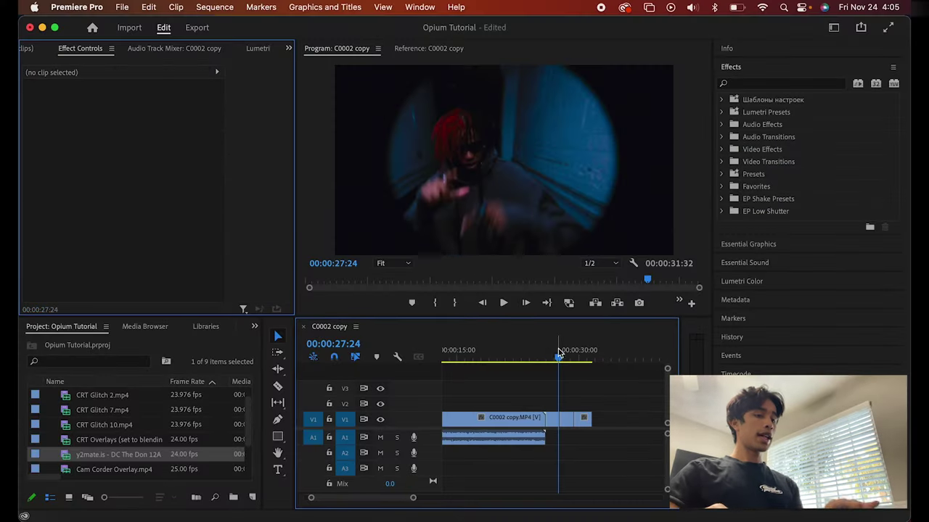
left_click_drag(558, 357, 488, 360)
scroll(510, 379, "left", 3)
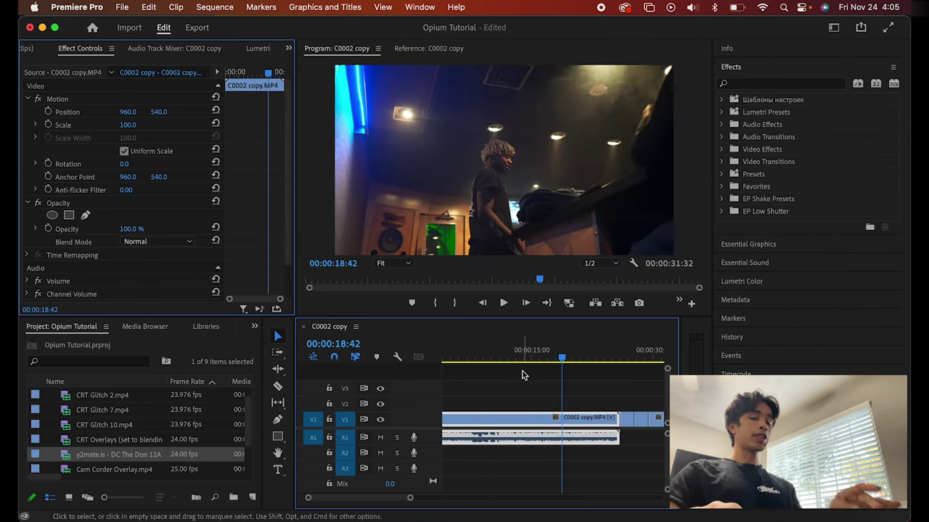
key("minus")
key("minus")
left_click(456, 356)
key("space")
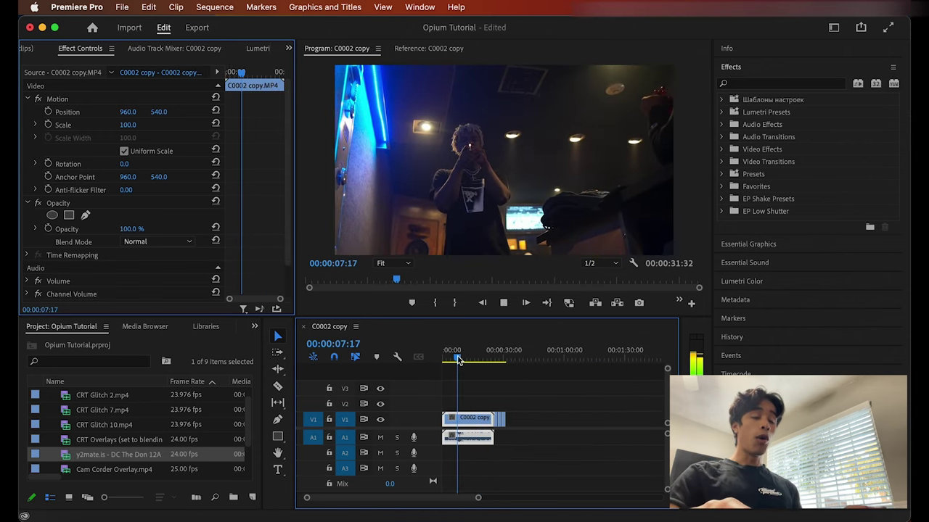
key("space")
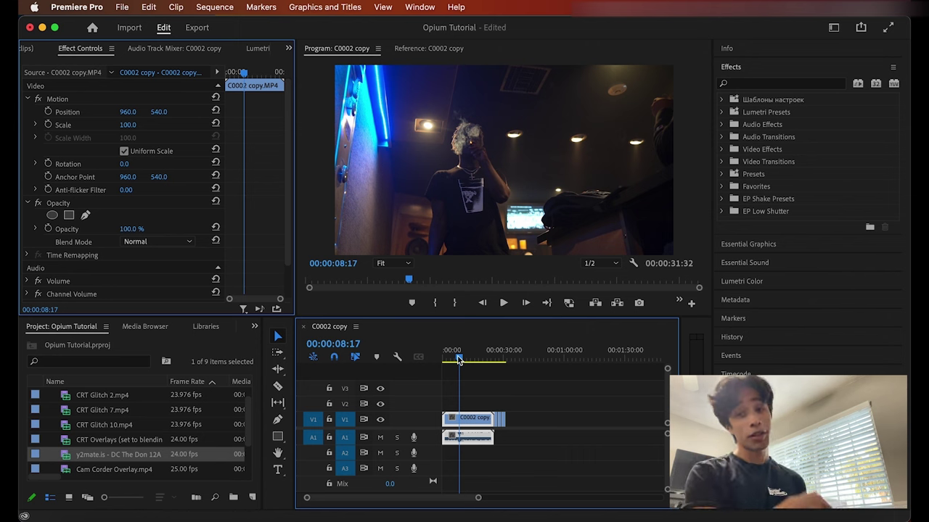
key("equal")
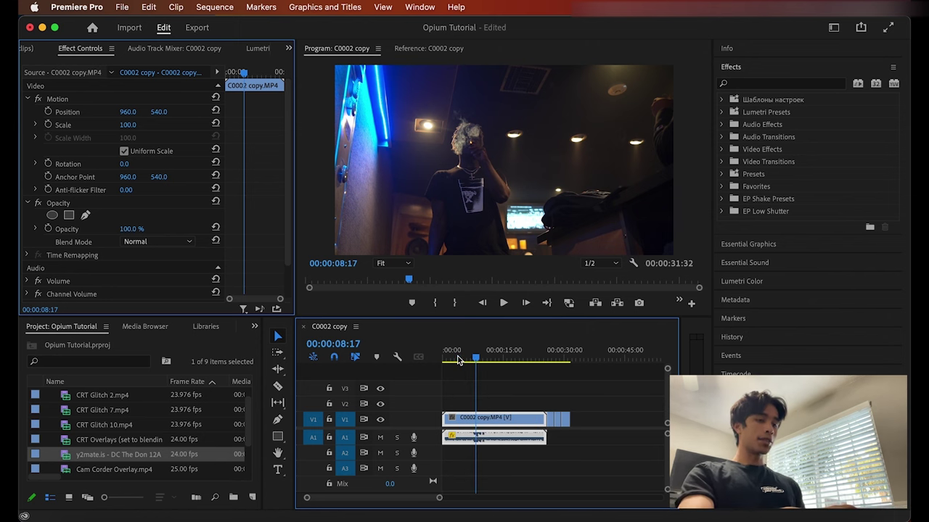
key("equal")
key("space")
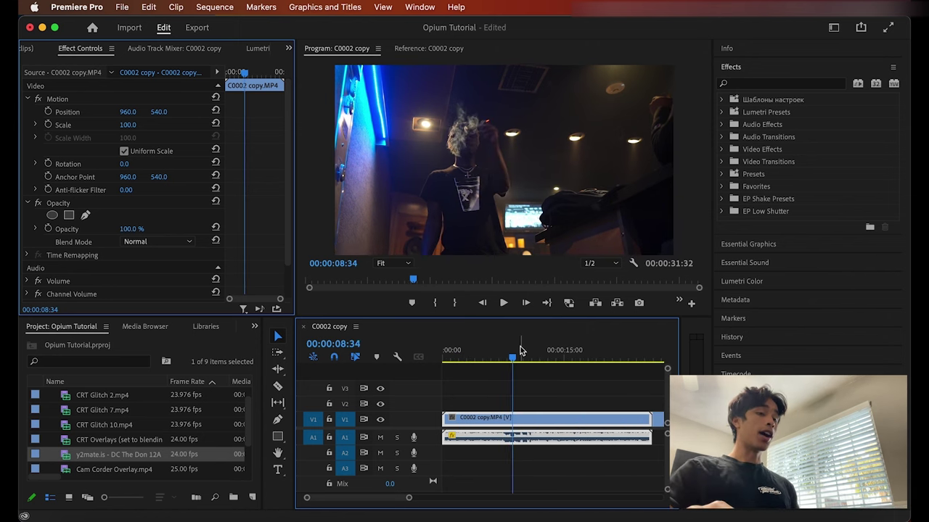
- Unlink the audio from the C0002 copy.MP4 clip and delete it from the A1 track
left_click(530, 351)
left_click_drag(530, 344, 534, 345)
key("super+l")
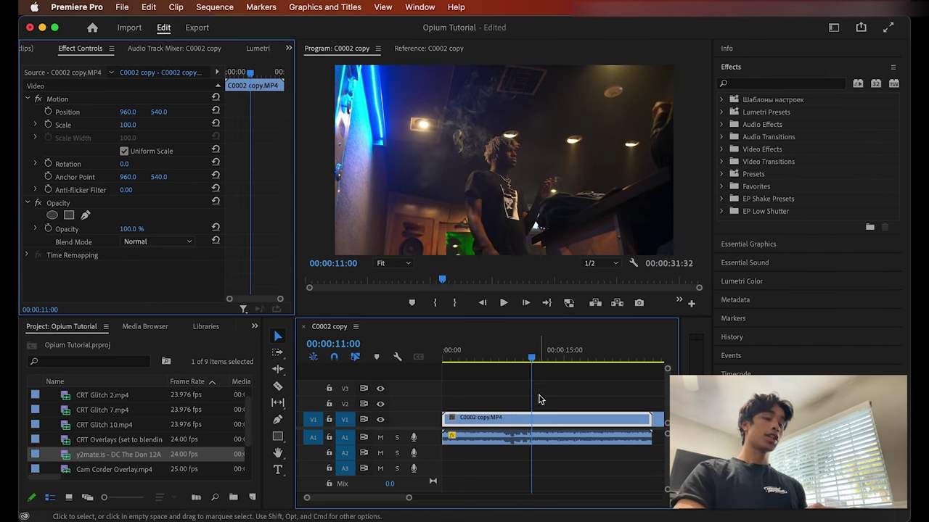
left_click(542, 436)
key("Delete")
key("minus")
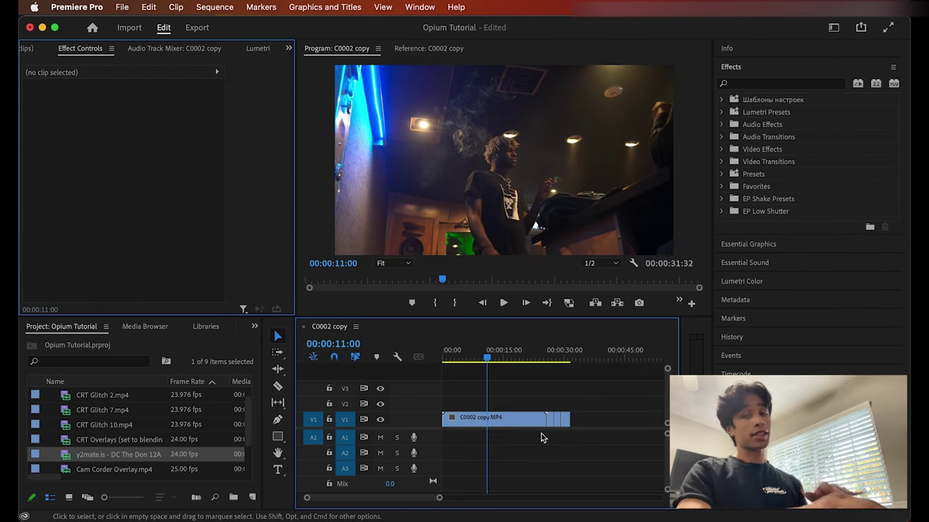
key("space")
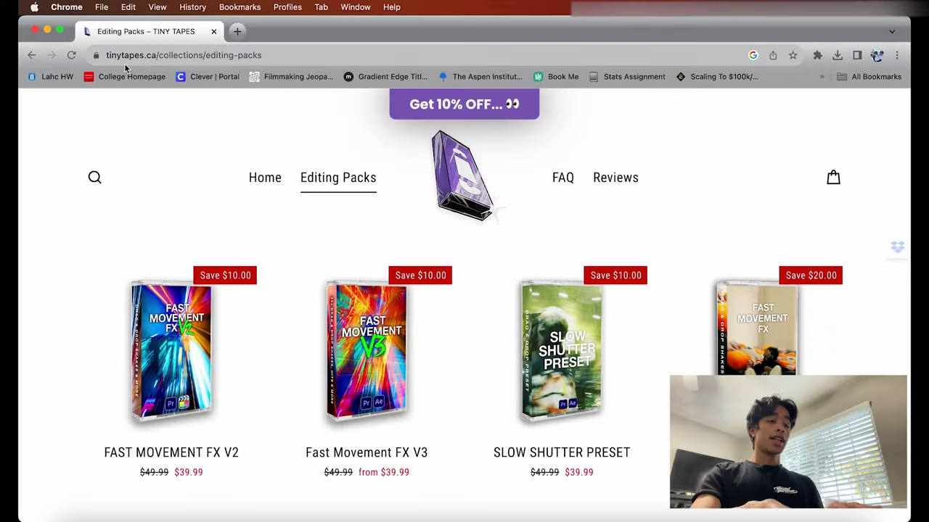
- Browse the Tiny Tapes editing packs in Chrome, open the OPIUM LOOKS product page and view its first preview video
scroll(346, 296, "down", 10)
scroll(344, 294, "down", 5)
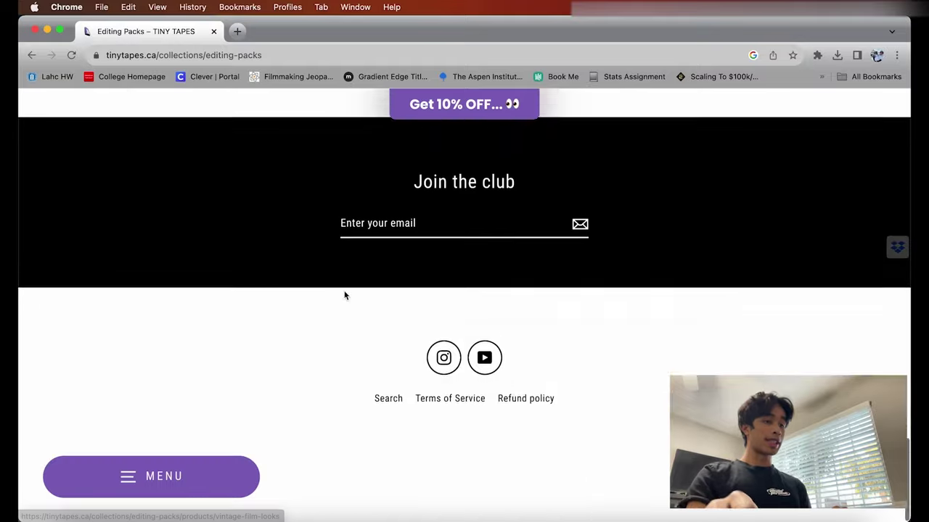
scroll(259, 284, "up", 4)
left_click(174, 269)
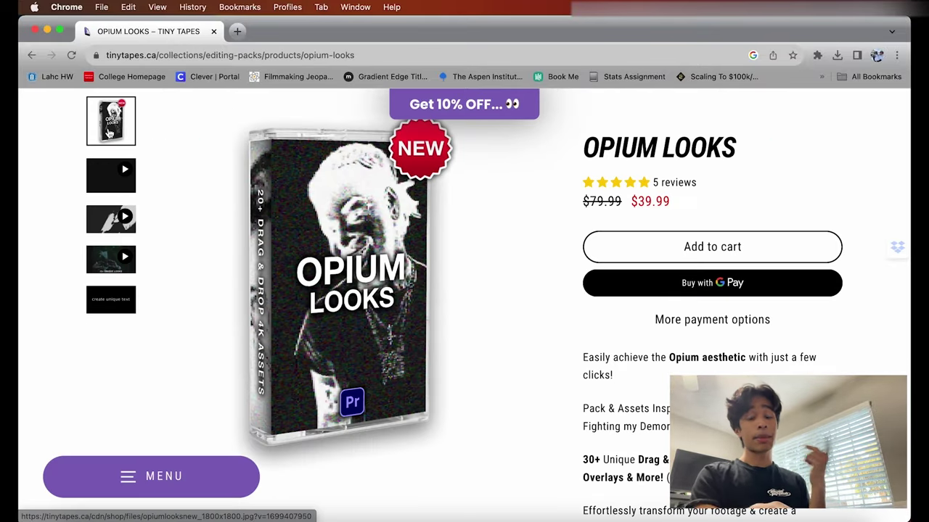
left_click(107, 168)
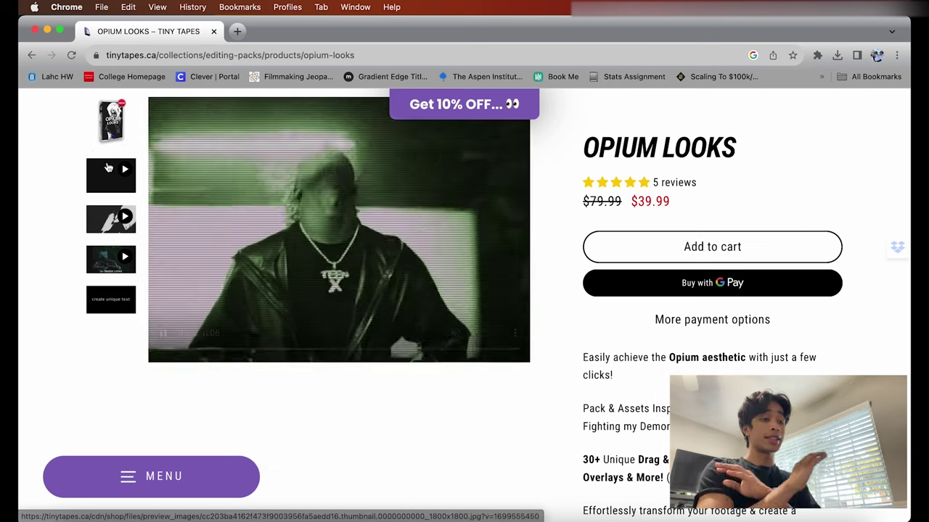
left_click(275, 517)
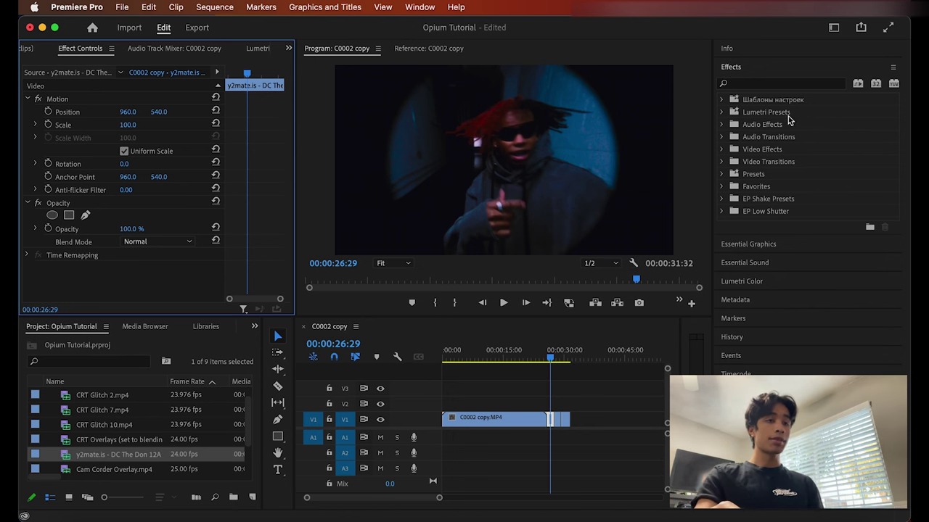
left_click(893, 69)
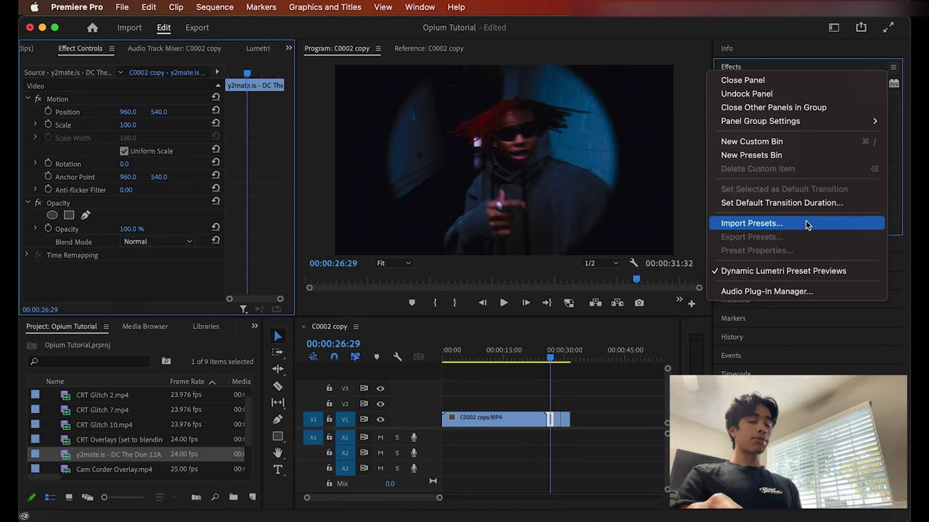
left_click(894, 70)
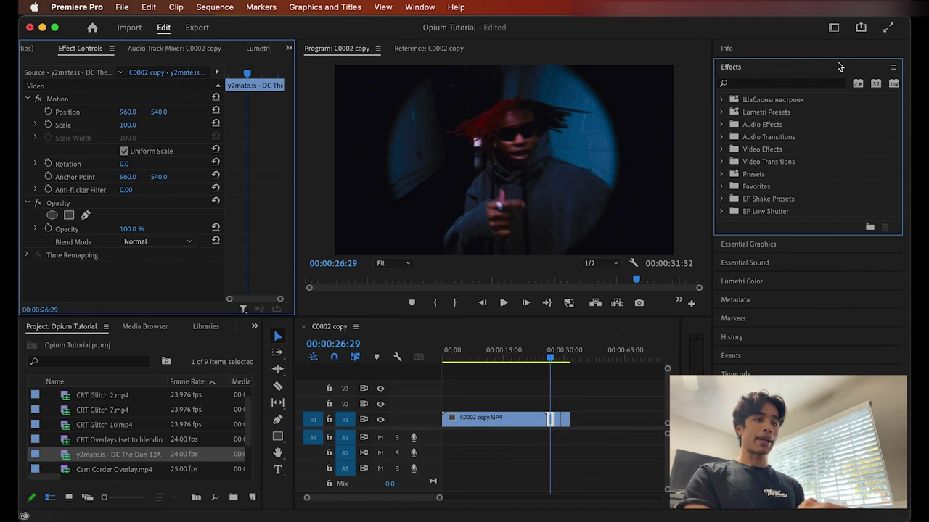
left_click(722, 175)
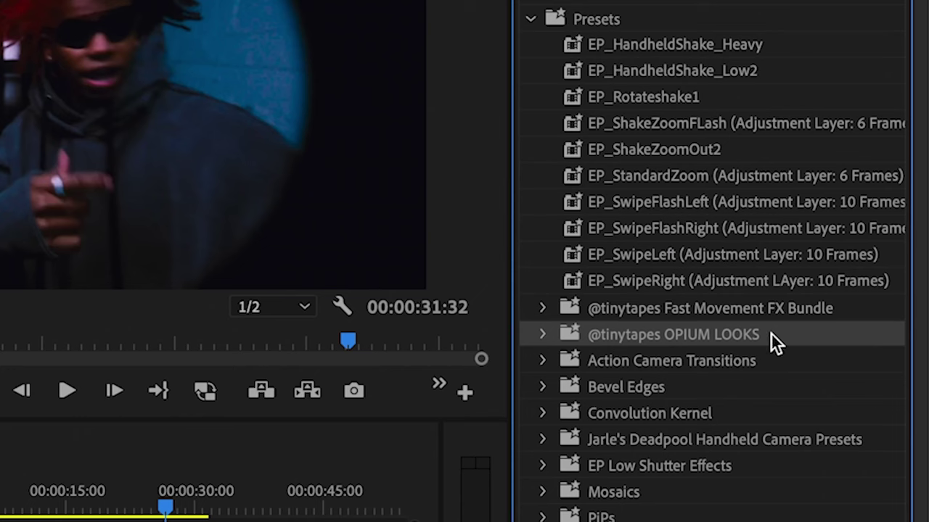
left_click(541, 334)
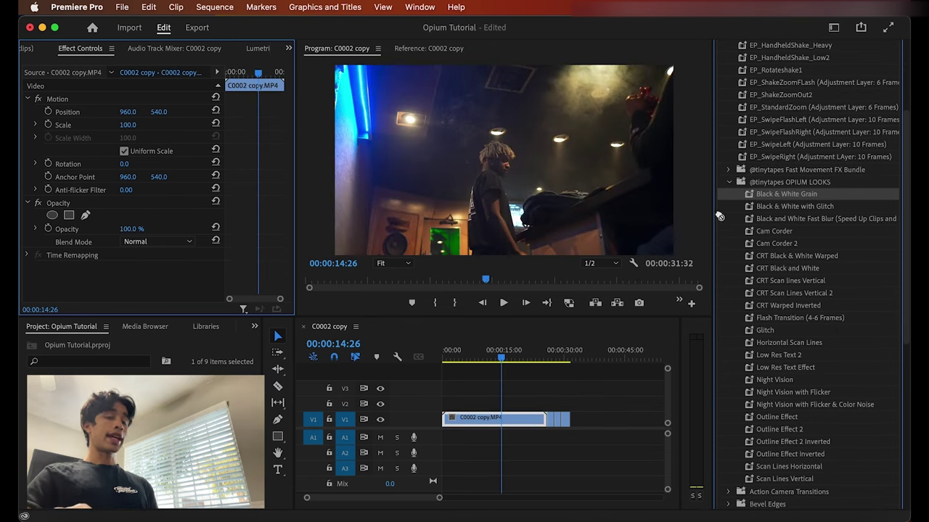
- Apply the Black & White Grain preset to the C0002 copy.MP4 clip and raise its Threshold level until the subject stands out
left_click_drag(461, 452, 498, 425)
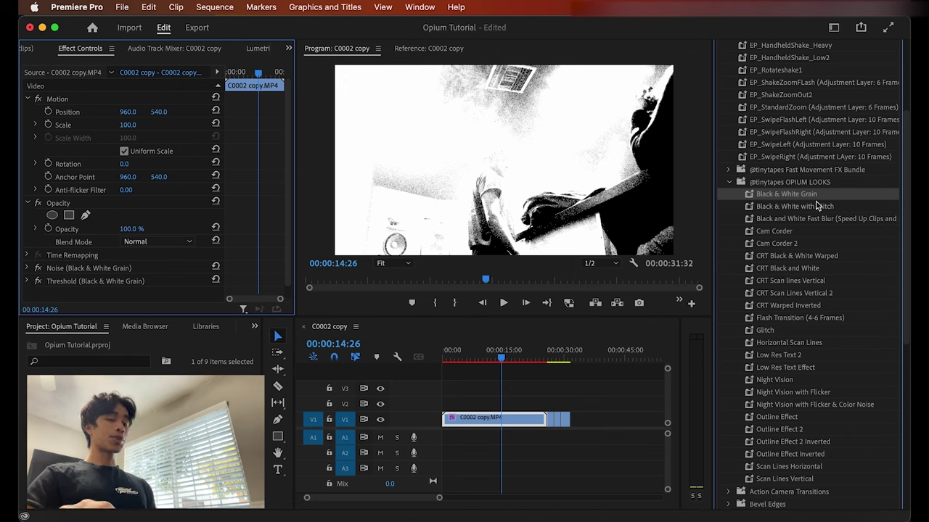
scroll(753, 206, "up", 3)
scroll(78, 191, "down", 1)
left_click(29, 270)
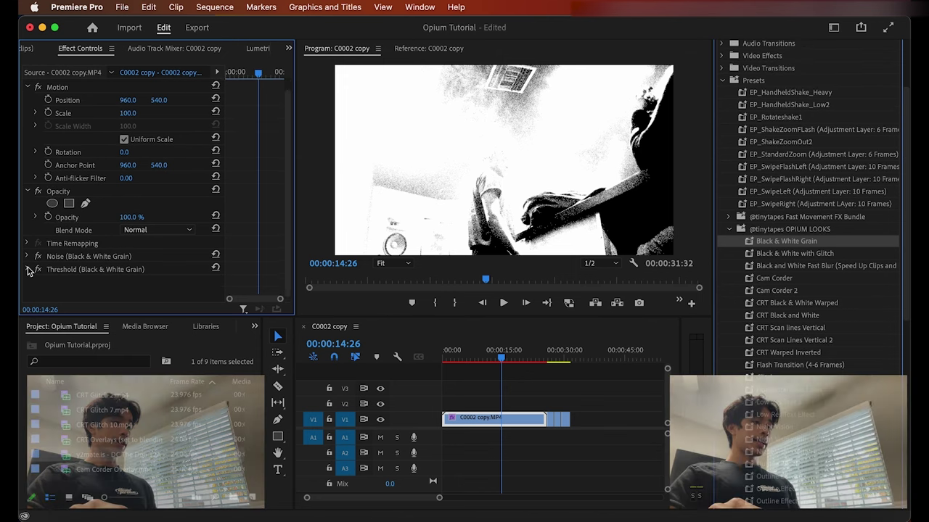
scroll(145, 276, "down", 3)
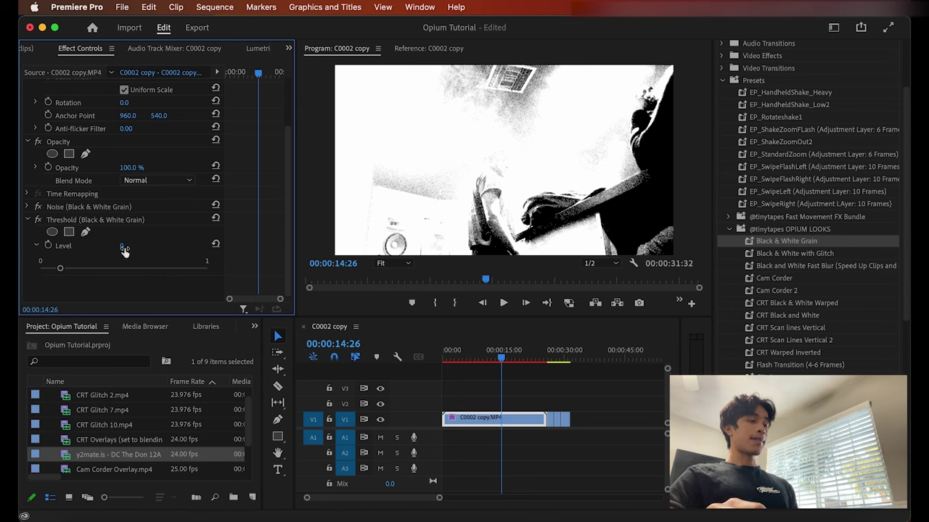
mouse_move(124, 248)
left_mouse_down()
mouse_move(103, 248)
mouse_move(192, 248)
mouse_move(137, 247)
left_mouse_up()
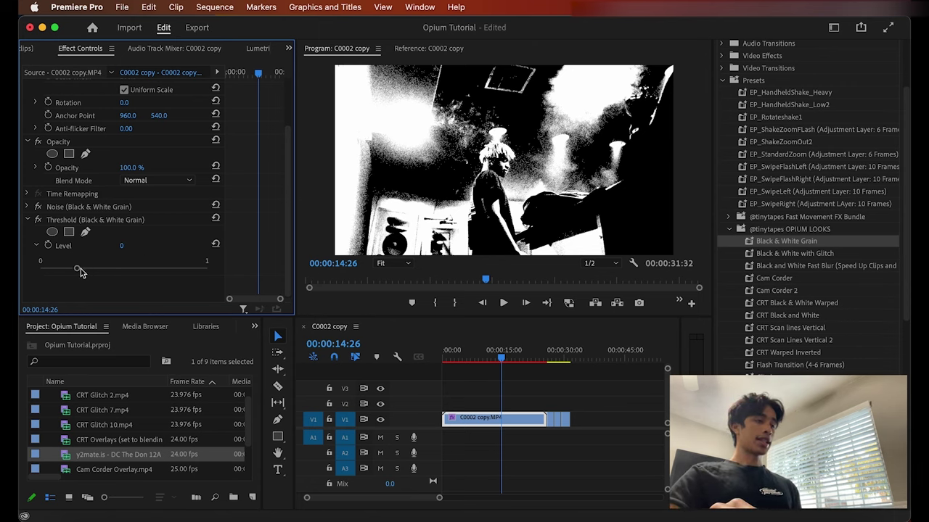
left_click_drag(81, 268, 77, 273)
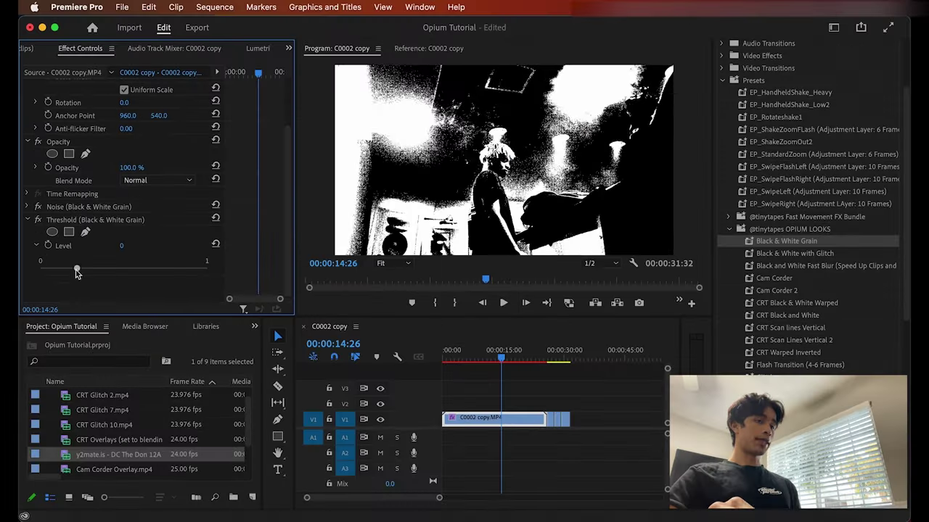
- Play and scrub through the C0002 copy.MP4 clip to check the Black & White Grain look
key("space")
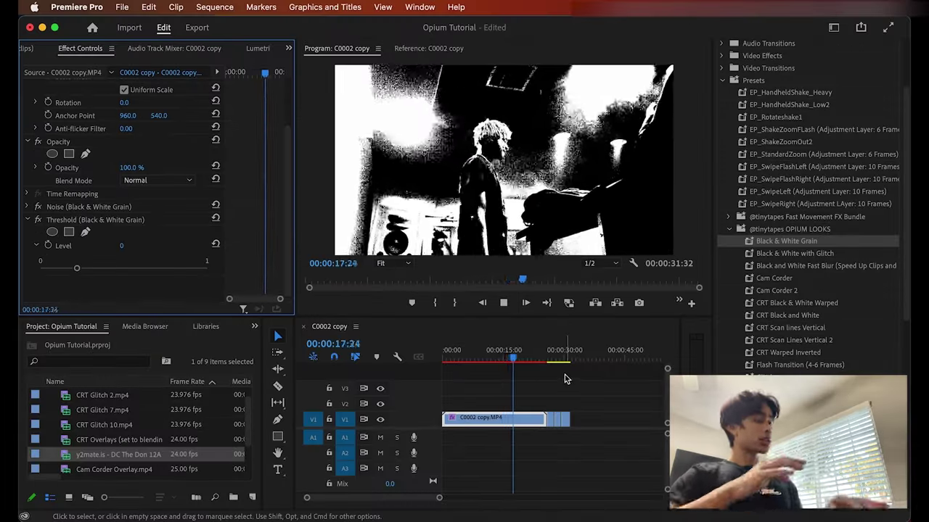
key("space")
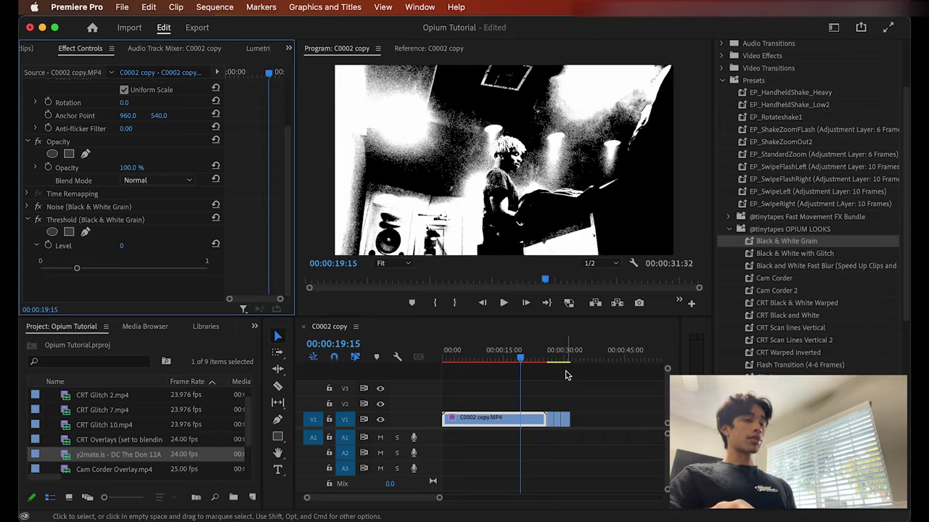
left_click(523, 362)
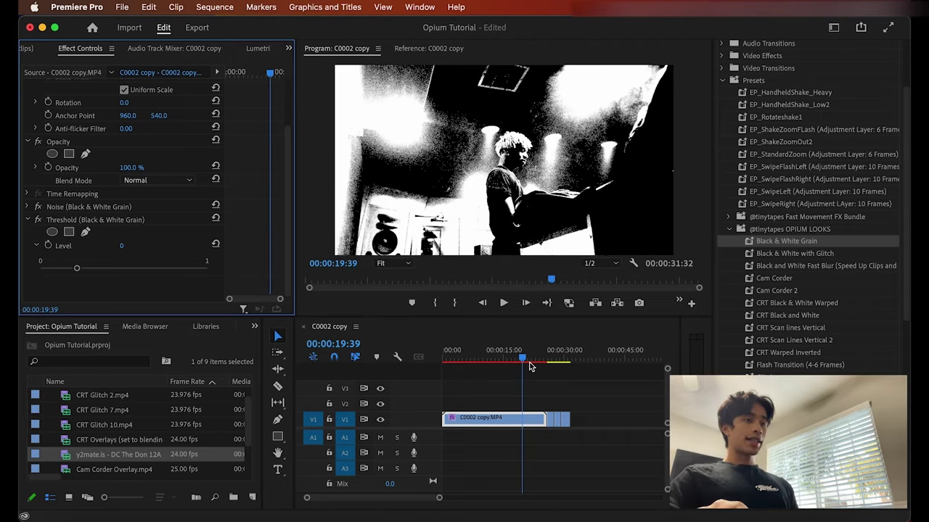
left_click_drag(522, 361, 526, 361)
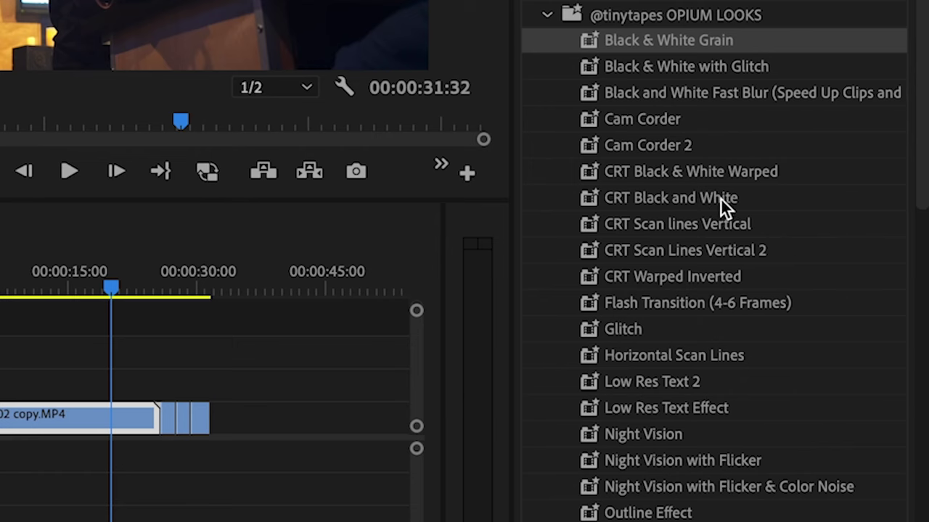
- Apply the CRT Black and White preset to the C0002 copy.MP4 clip and play it from about 8 seconds
left_click(824, 315)
left_click_drag(754, 207, 152, 326)
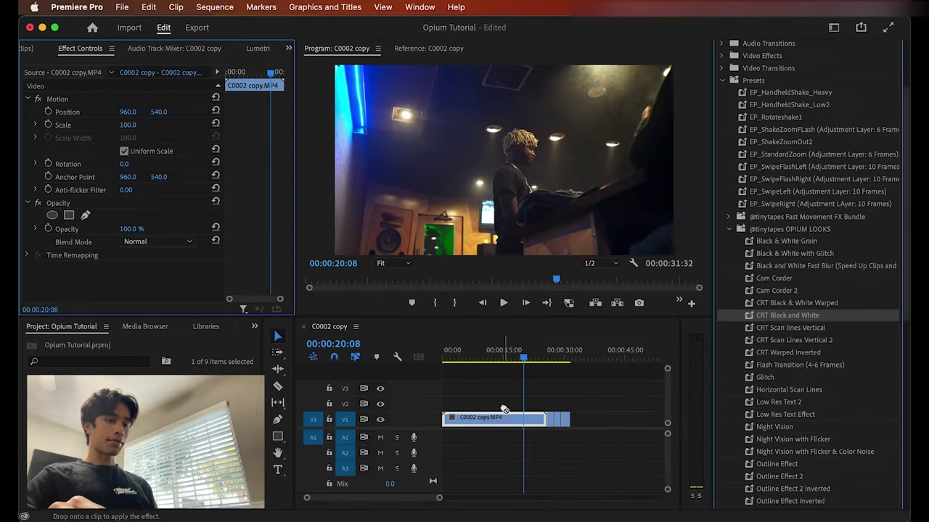
left_click_drag(506, 420, 506, 420)
left_click_drag(495, 361, 476, 363)
key("space")
scroll(94, 236, "down", 3)
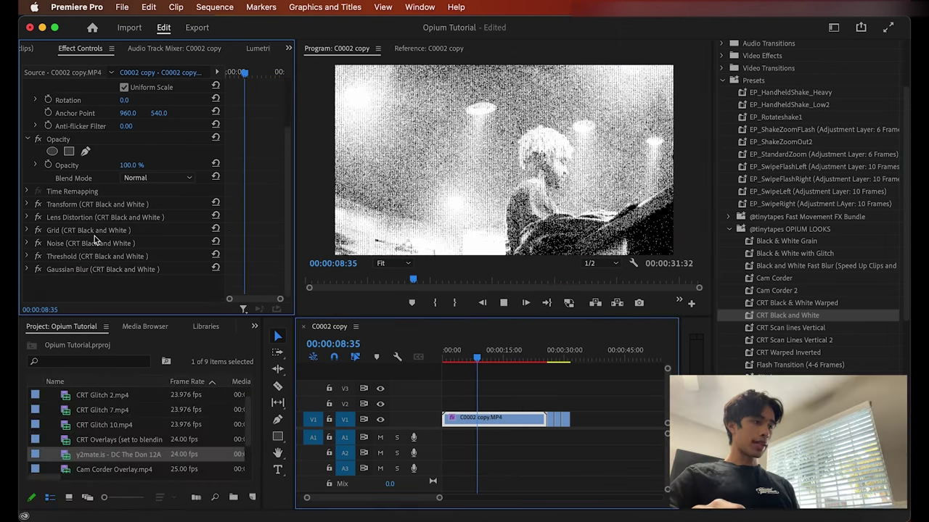
- Raise the Level of the CRT Black and White preset's Threshold effect to darken the image
left_click(28, 256)
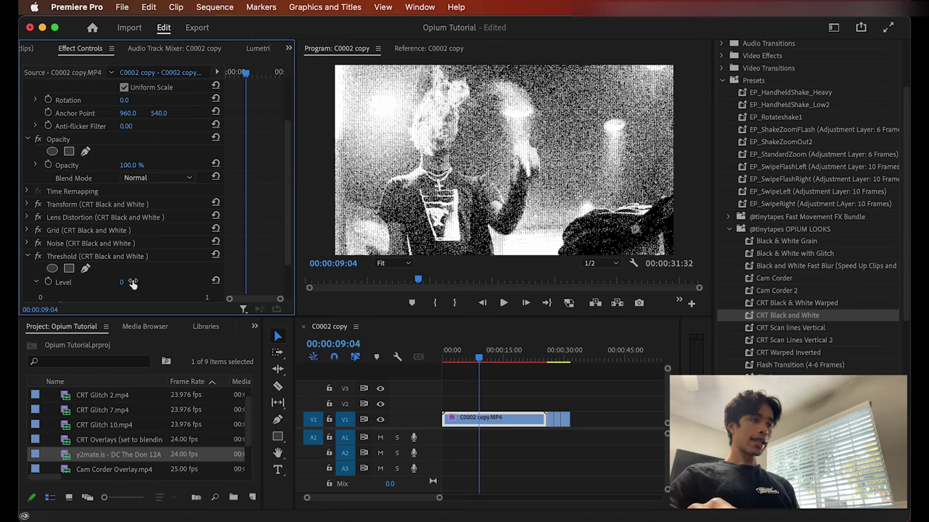
scroll(133, 283, "down", 2)
left_click(37, 245)
left_click_drag(60, 269, 75, 268)
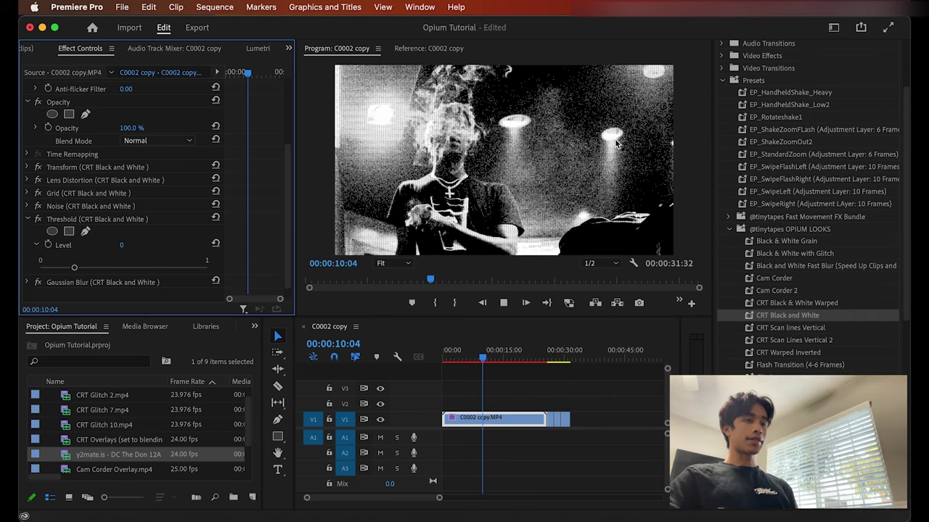
- Check the CRT look in playback and undo the CRT Black and White preset on the clip
key("space")
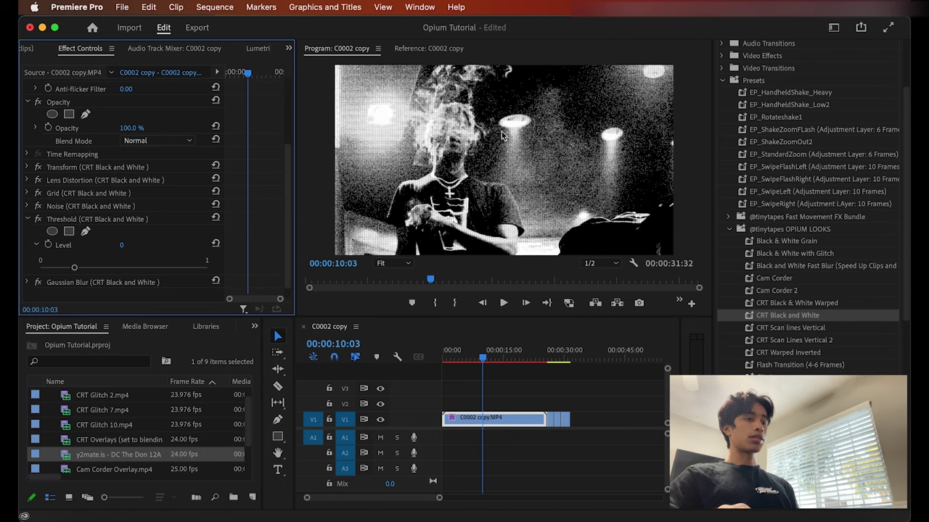
key("space")
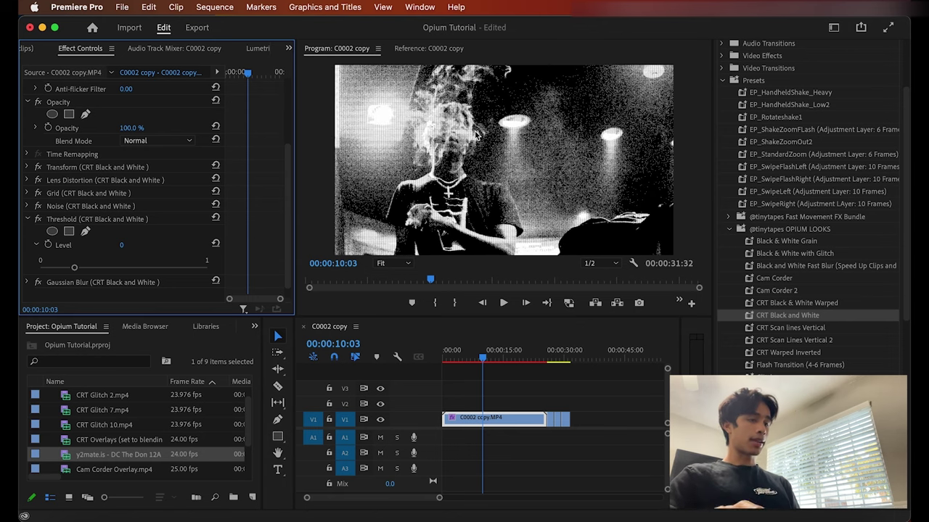
key("super+z")
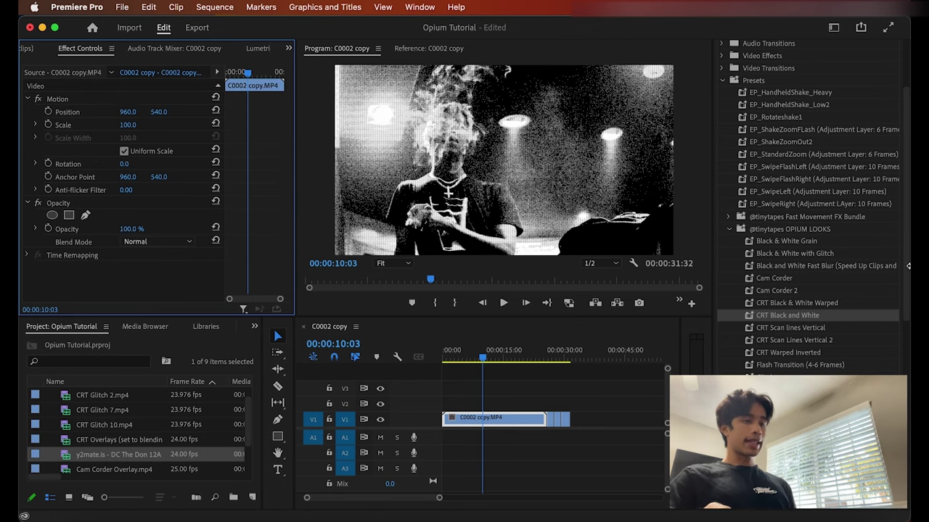
- Apply the Night Vision preset to the C0002 copy.MP4 clip on V1
scroll(808, 327, "down", 3)
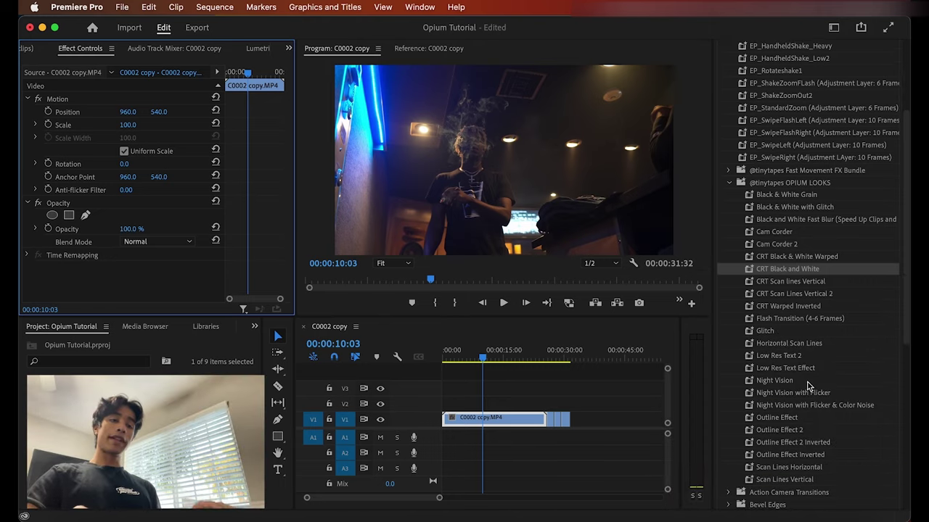
left_click(808, 381)
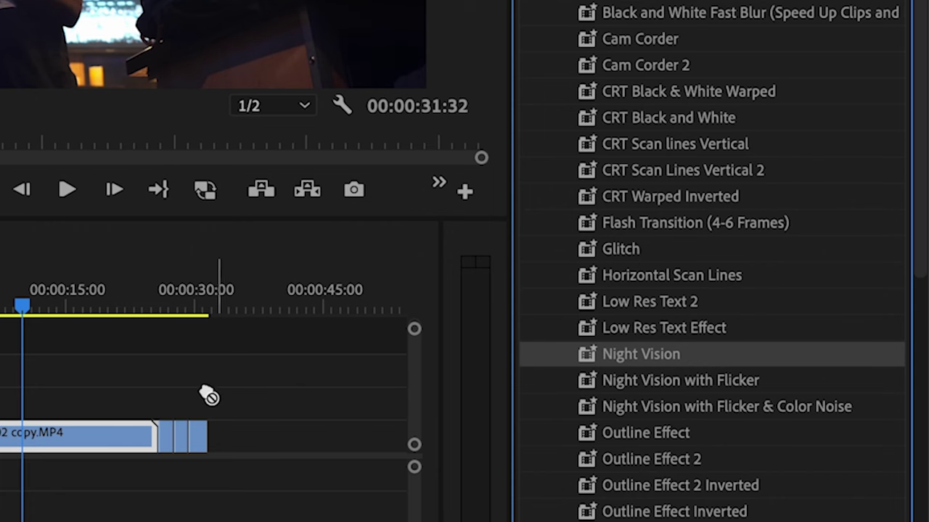
left_click_drag(208, 395, 119, 427)
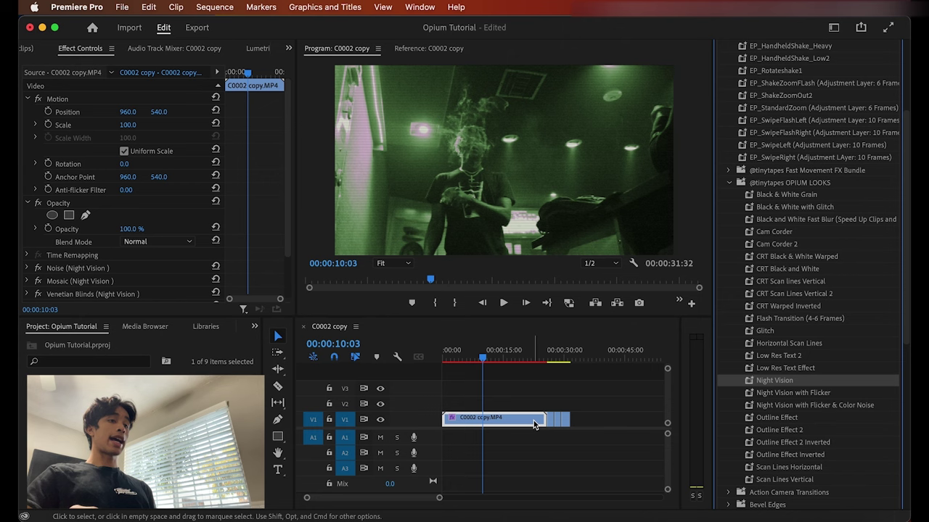
- Play the C0002 copy.MP4 clip from about 10 and 16 seconds to check the Night Vision look
key("space")
key("space")
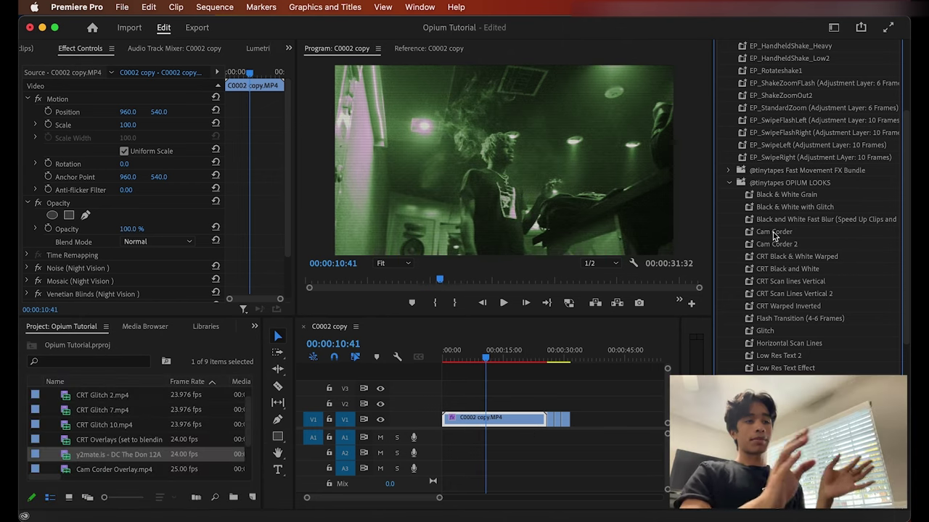
left_click(507, 360)
key("space")
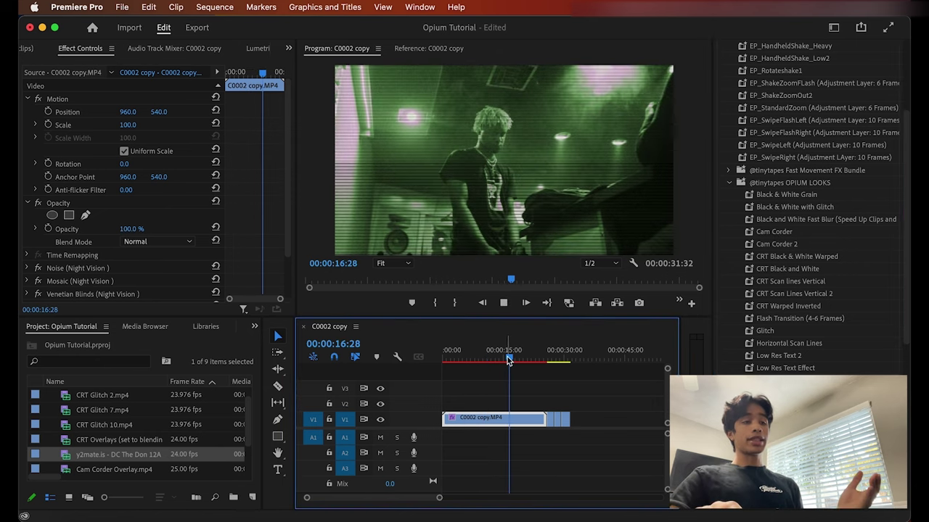
key("space")
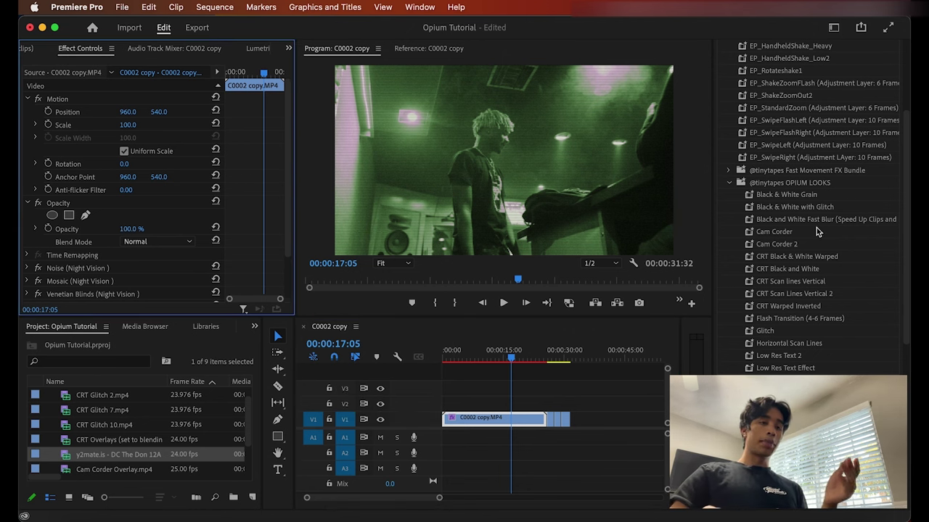
left_click(805, 209)
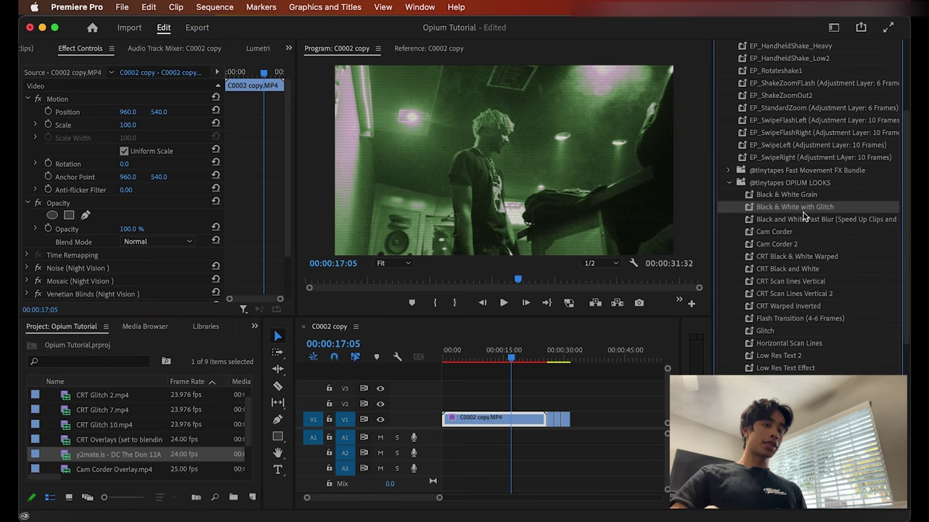
left_click(71, 517)
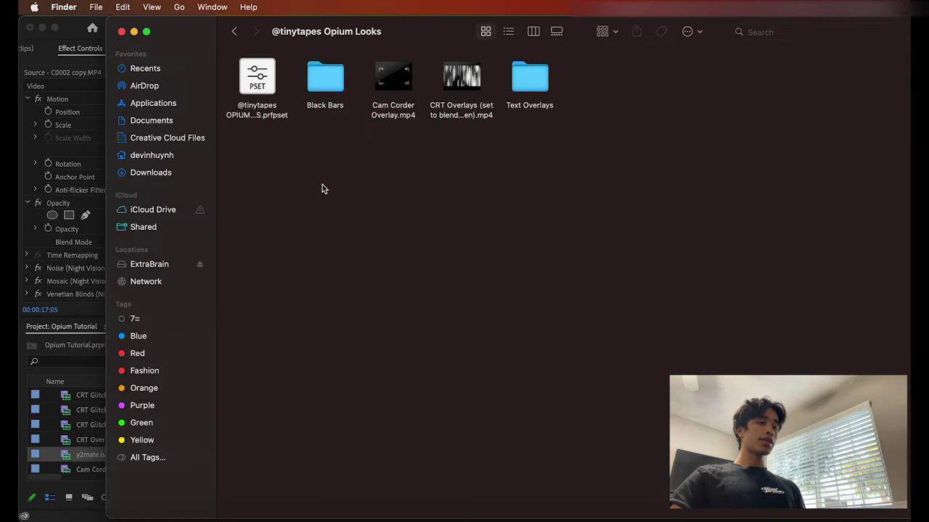
double_click(475, 109)
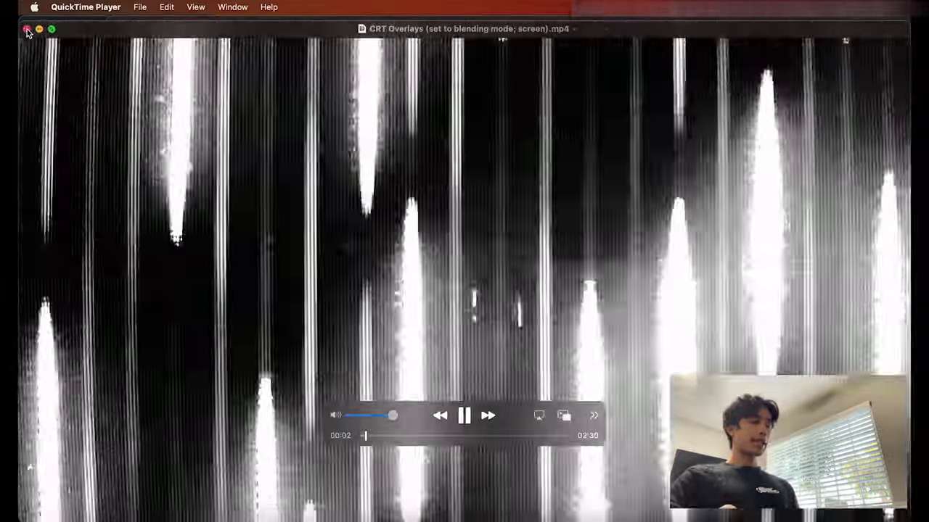
left_click(27, 30)
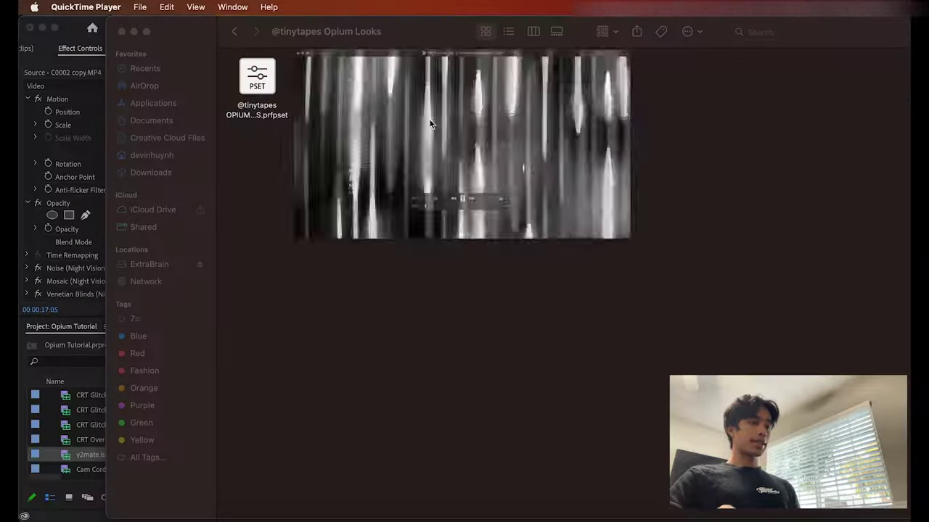
left_click(391, 86)
key("space")
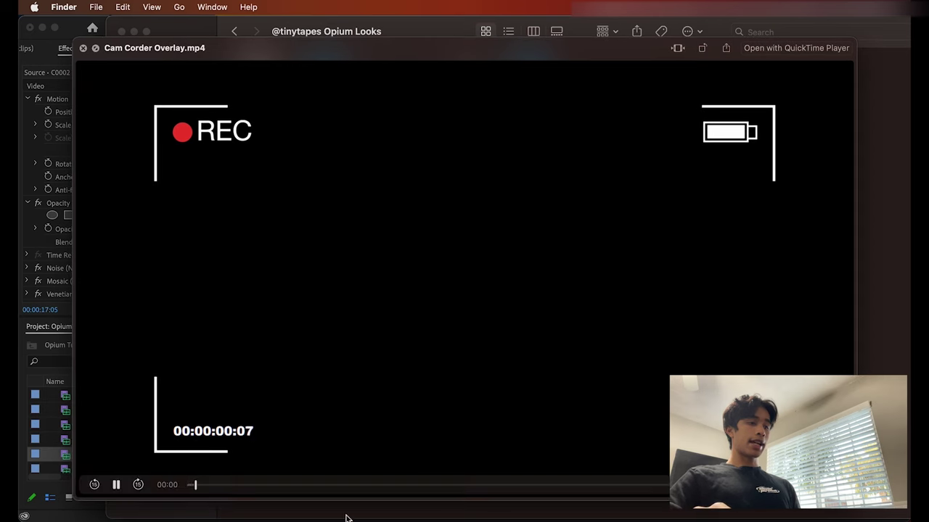
key("space")
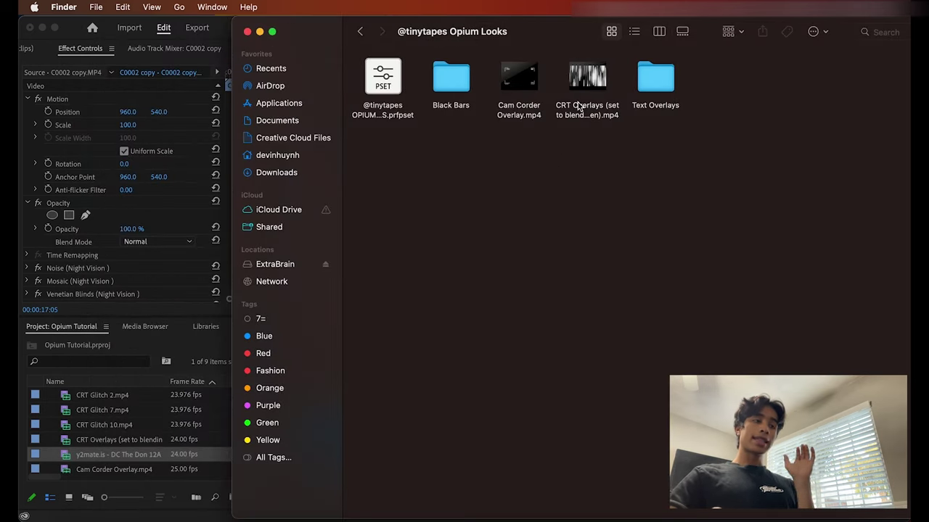
- Place the CRT Overlays video from Finder on V2 above the C0002 copy.MP4 clip and set its Scale to 53
left_click(598, 79)
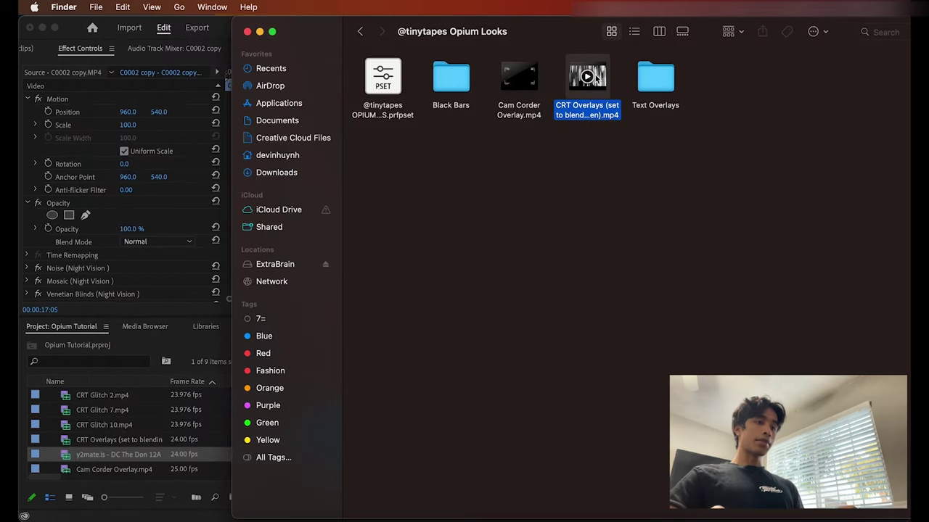
left_click_drag(598, 80, 481, 410)
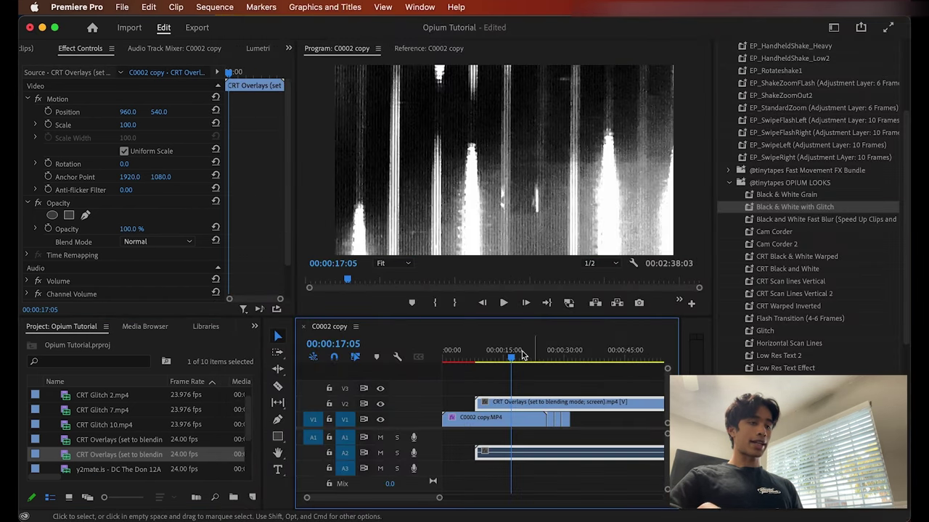
scroll(165, 222, "down", 2)
left_click_drag(125, 99, 91, 100)
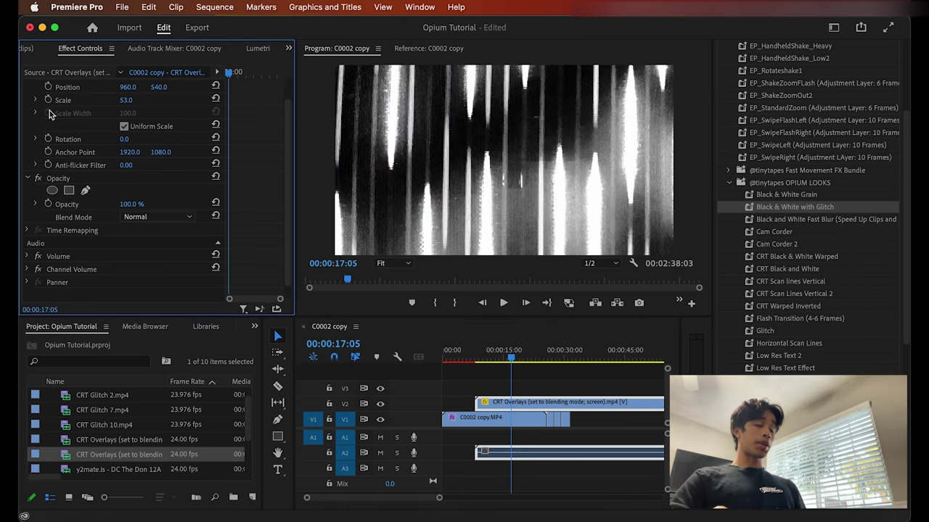
- Set the CRT overlay's Blend Mode to Screen and play the combined result from about 17 seconds
left_click(143, 219)
left_click(163, 349)
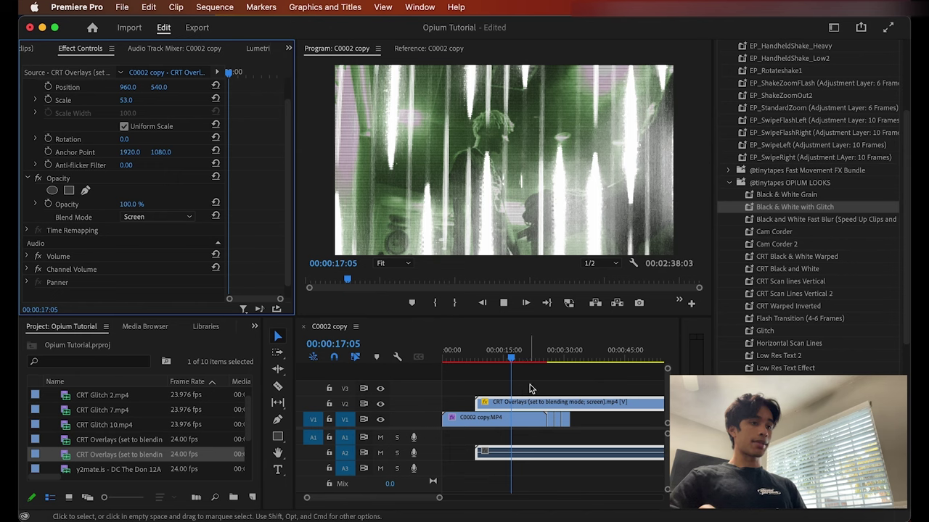
key("space")
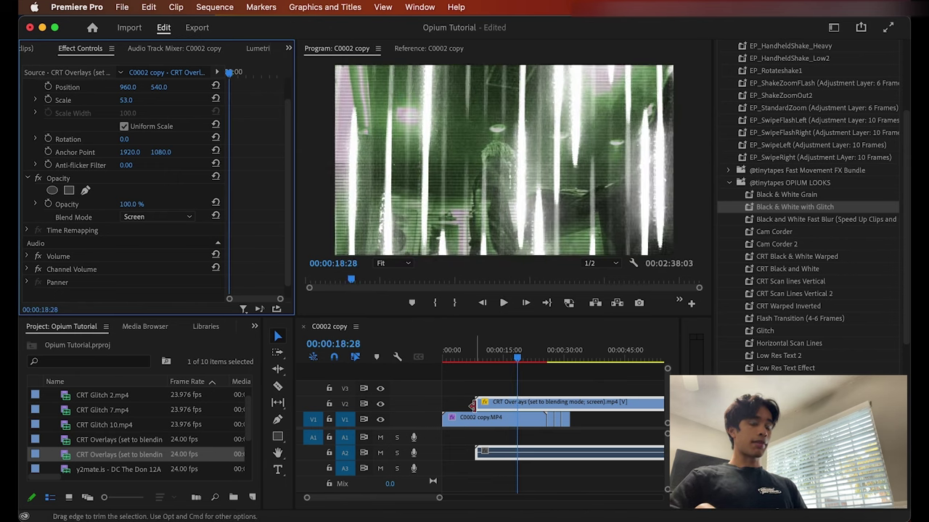
- Split the CRT overlay at about 00:00:15:40 and 00:00:14:12, and delete the part before 00:00:14:12
left_click_drag(472, 406, 527, 406)
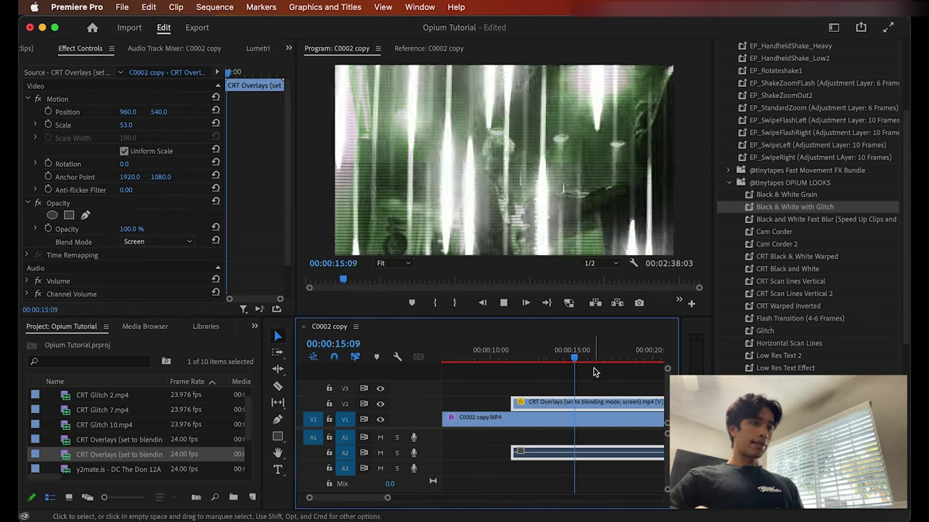
scroll(593, 373, "right", 3)
key("space")
key("super+k")
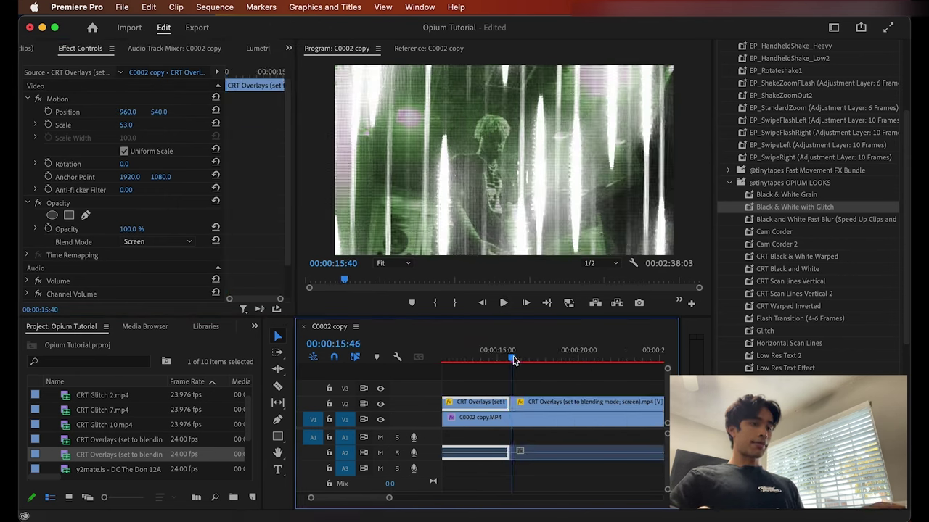
left_click_drag(512, 360, 485, 360)
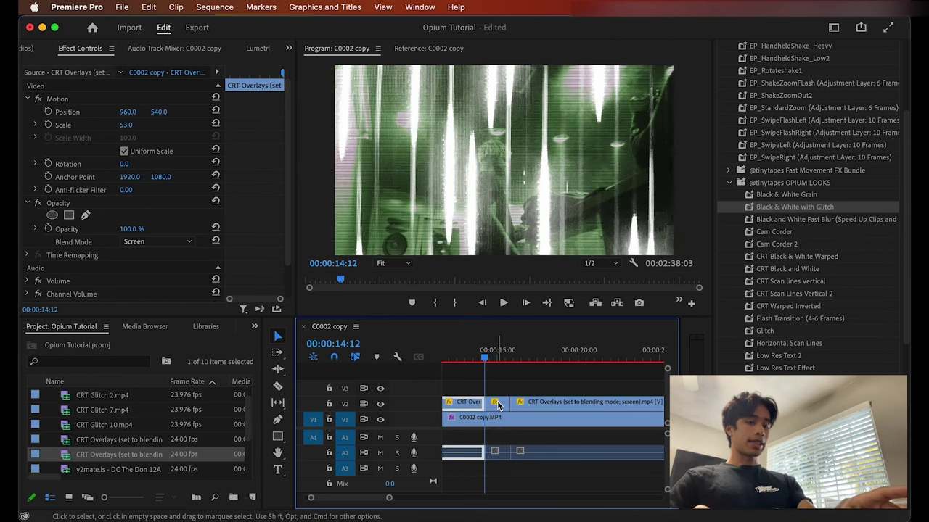
key("Delete")
key("minus")
key("minus")
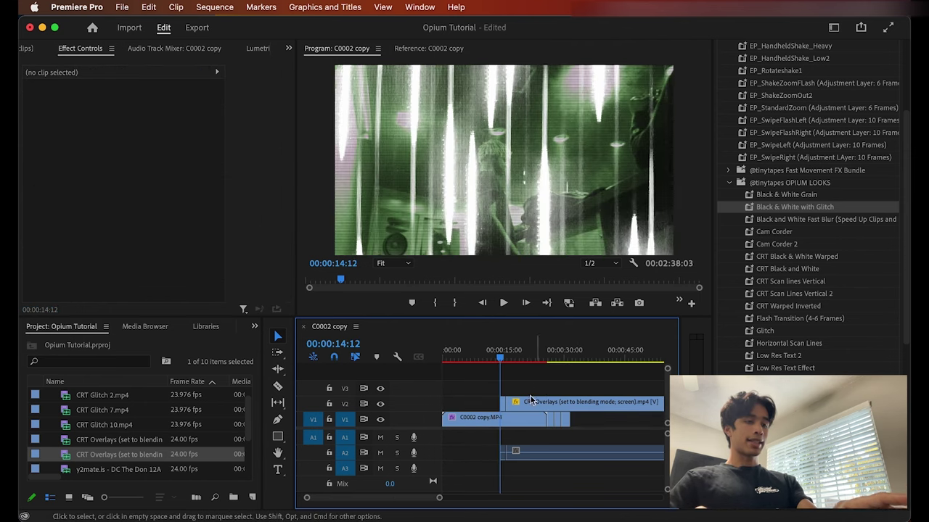
- Move the long overlay remainder aside and place a short CRT overlay piece over the cut between C0002 copy.MP4 and the y2mate.is clip
mouse_move(532, 402)
left_mouse_down()
mouse_move(617, 403)
mouse_move(516, 401)
mouse_move(544, 402)
left_mouse_up()
left_click_drag(522, 352, 544, 352)
key("equal")
key("equal")
key("equal")
key("equal")
left_click(617, 404)
left_click_drag(617, 407, 501, 407)
key("minus")
key("minus")
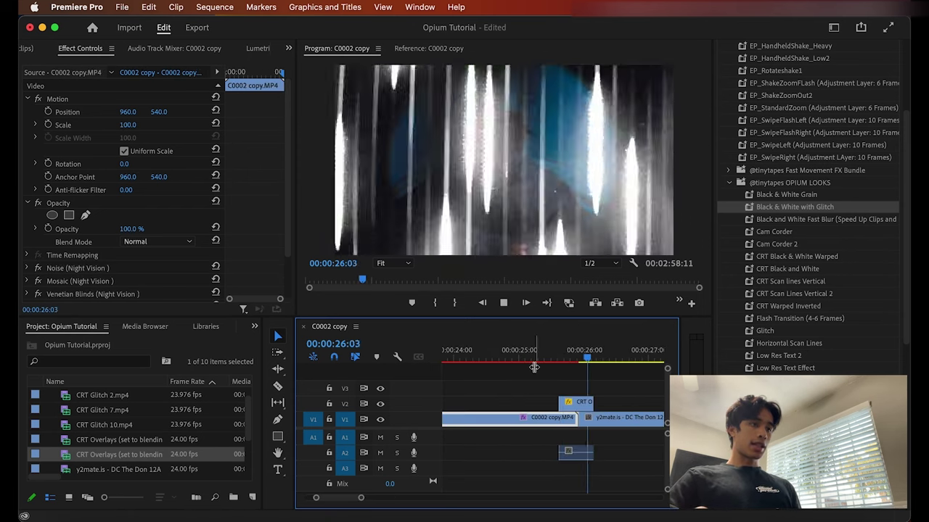
- Play and scrub across the cut at about 26 seconds to check the CRT overlay as a transition
key("space")
key("minus")
key("minus")
key("minus")
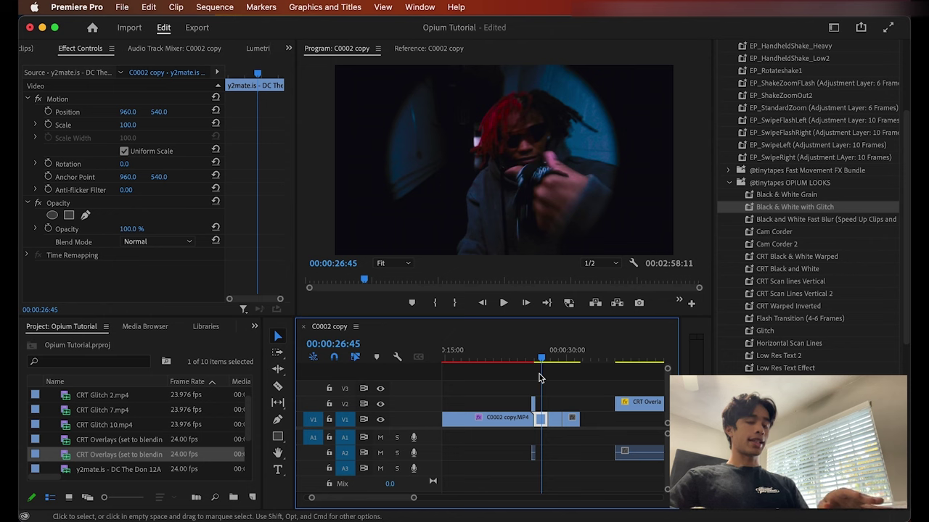
key("space")
key("space")
key("equal")
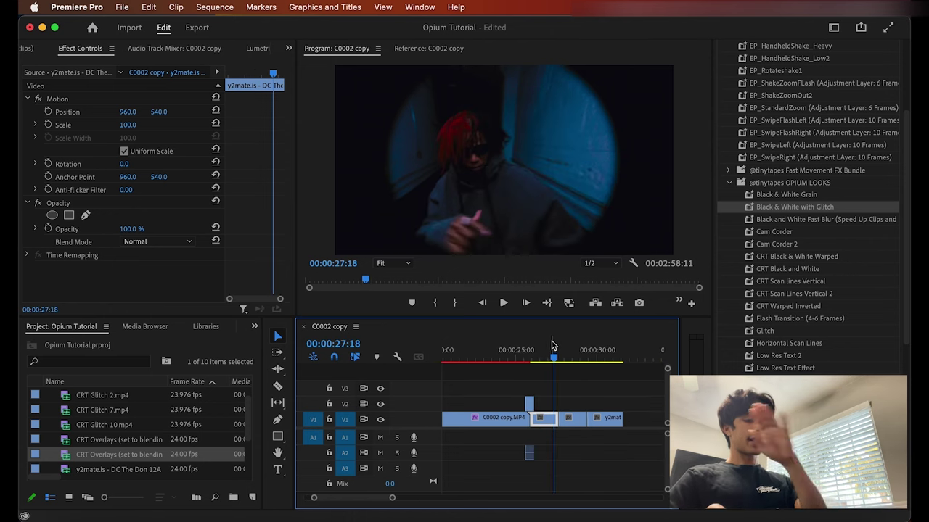
left_click_drag(555, 354, 525, 366)
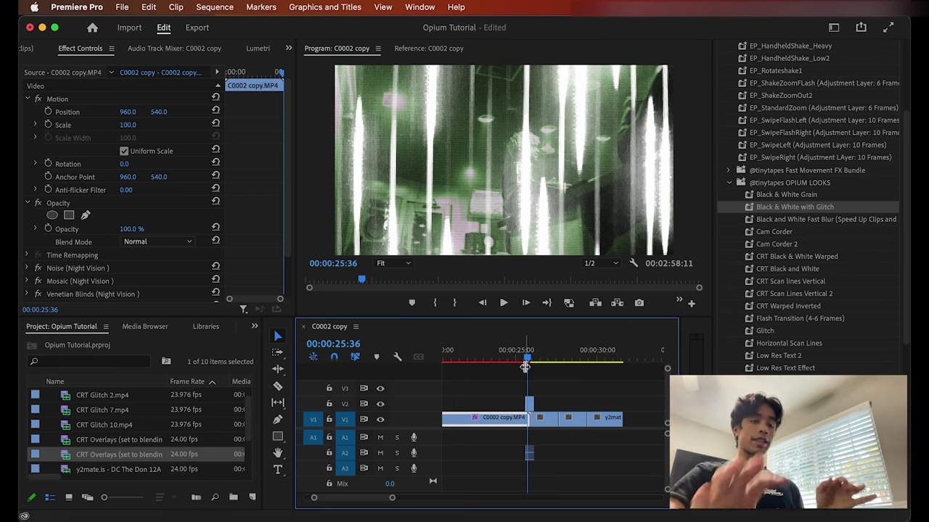
key("space")
key("space")
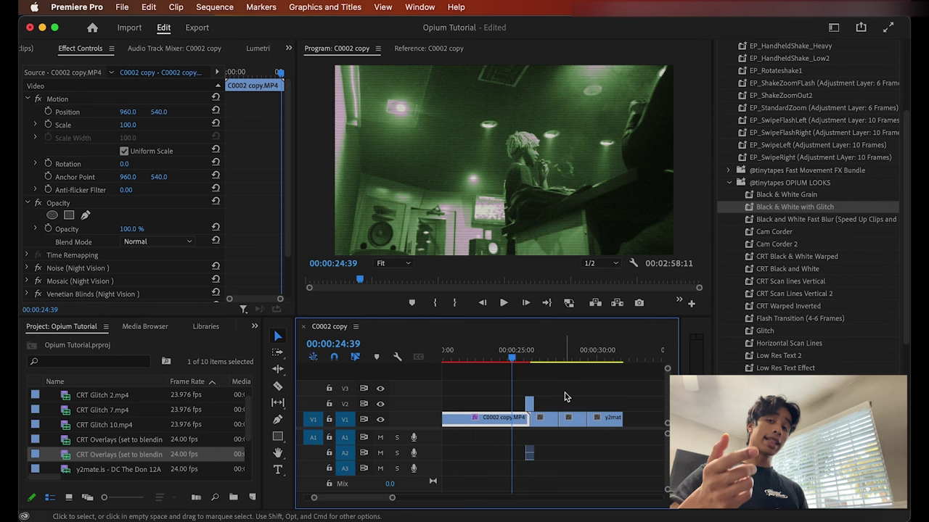
- Place the playhead at 00:00:26:39 on the first y2mate.is clip and search the effects for "grain"
left_click(523, 355)
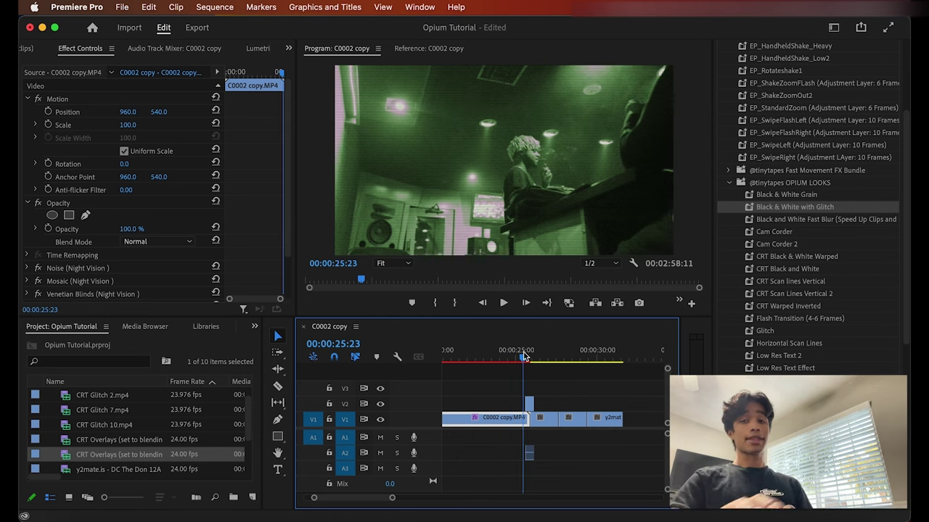
left_click_drag(523, 355, 546, 354)
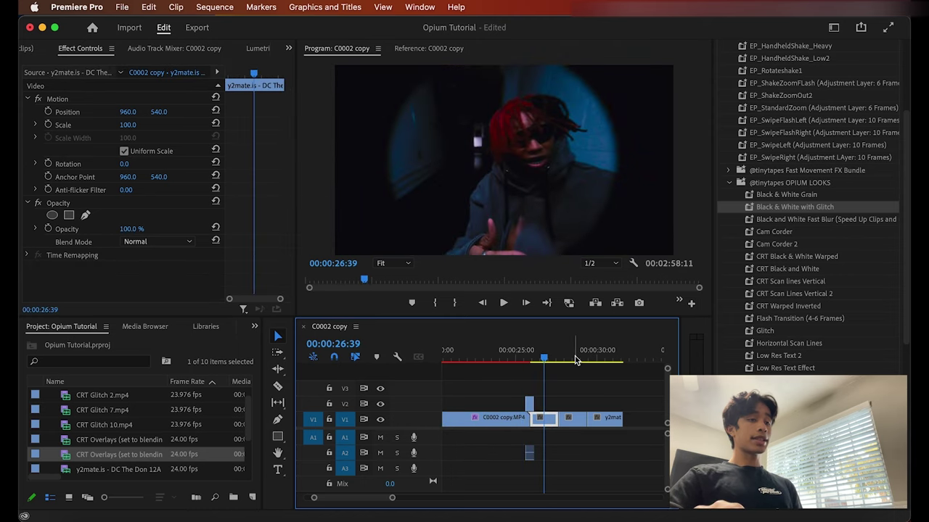
scroll(825, 101, "up", 3)
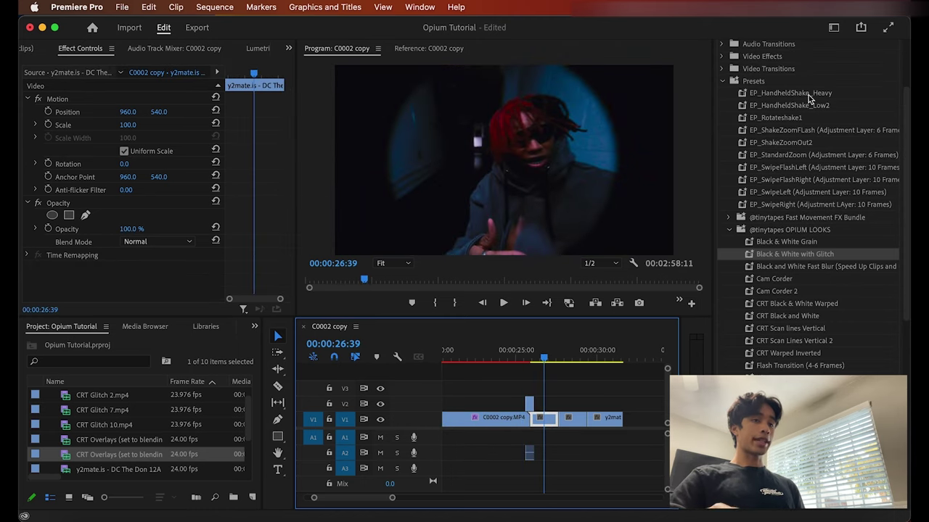
scroll(784, 95, "up", 3)
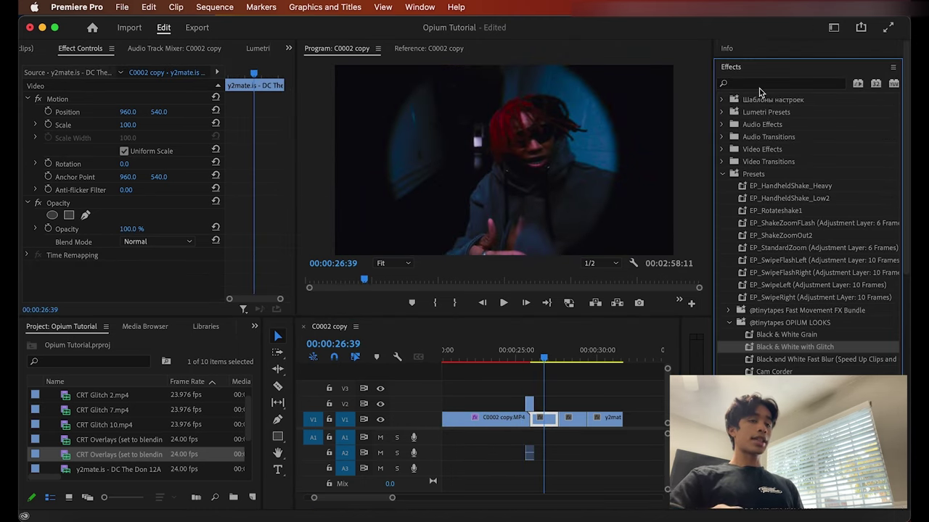
left_click(762, 84)
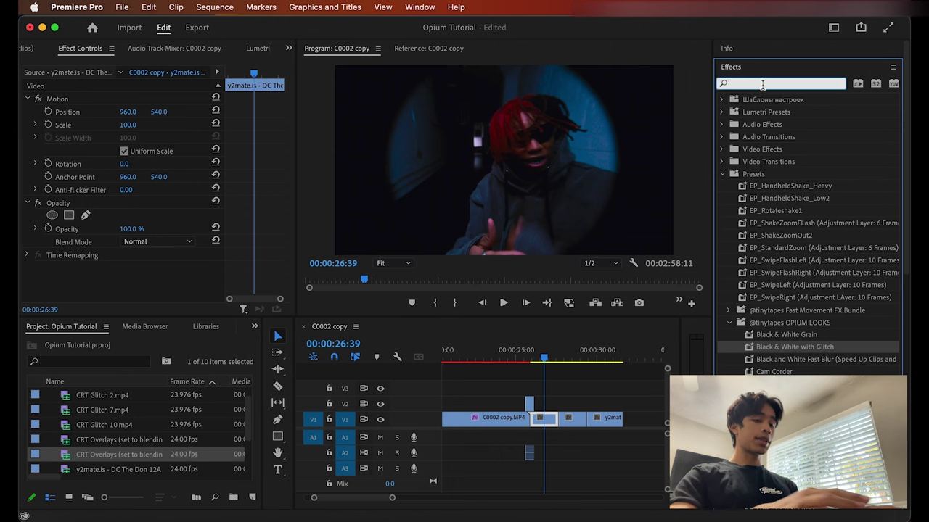
type("grain")
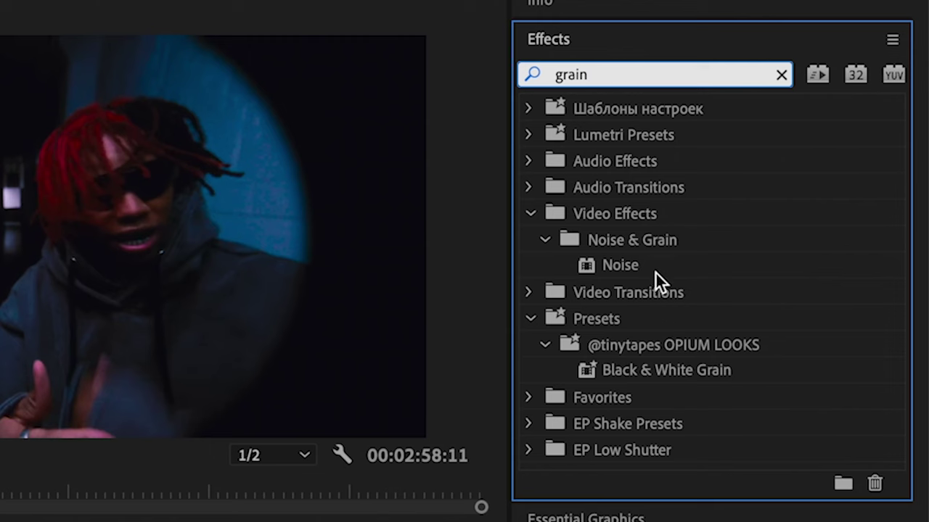
- Apply the Noise effect to the first y2mate.is clip, with Amount of Noise at 28% and Use Color Noise off
left_click(656, 267)
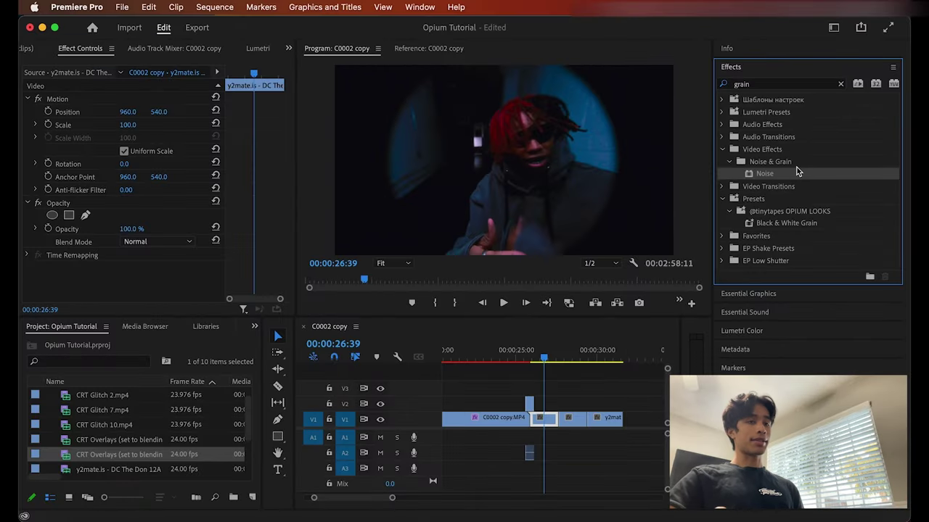
left_click_drag(793, 177, 551, 420)
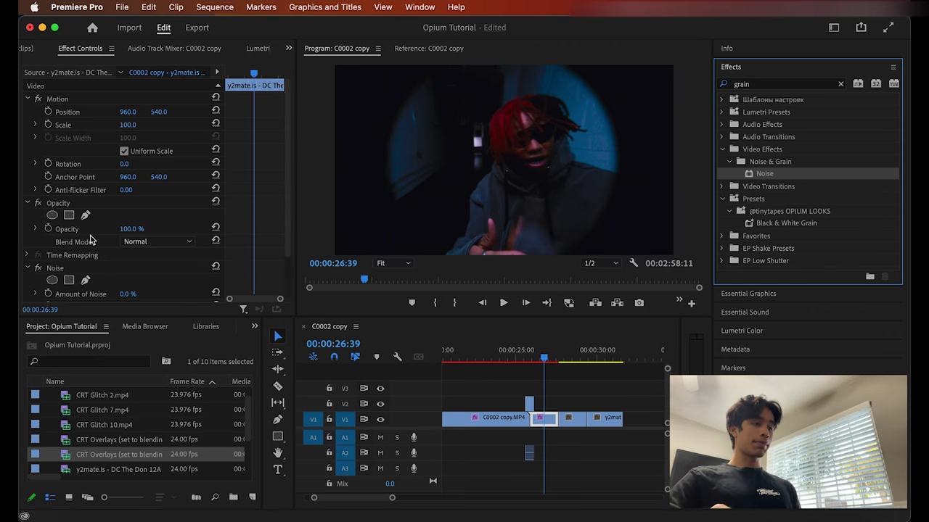
scroll(109, 282, "down", 3)
left_click_drag(127, 246, 142, 245)
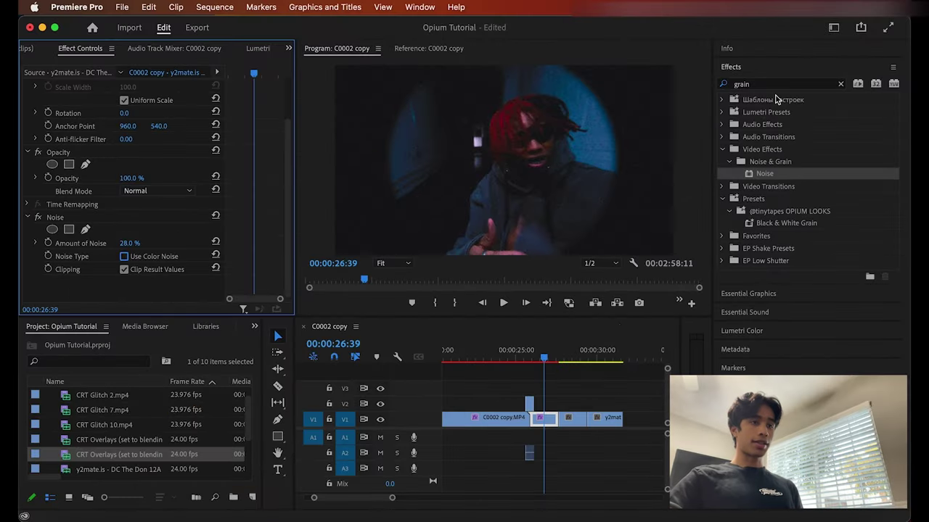
- Find the Threshold effect and apply it to the first y2mate.is clip with Level set to 0
left_click(775, 85)
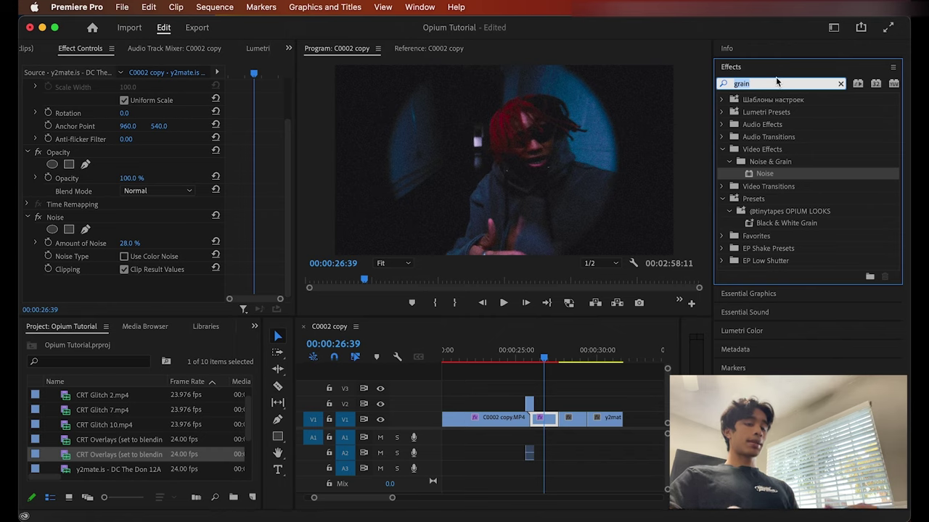
type("thresho")
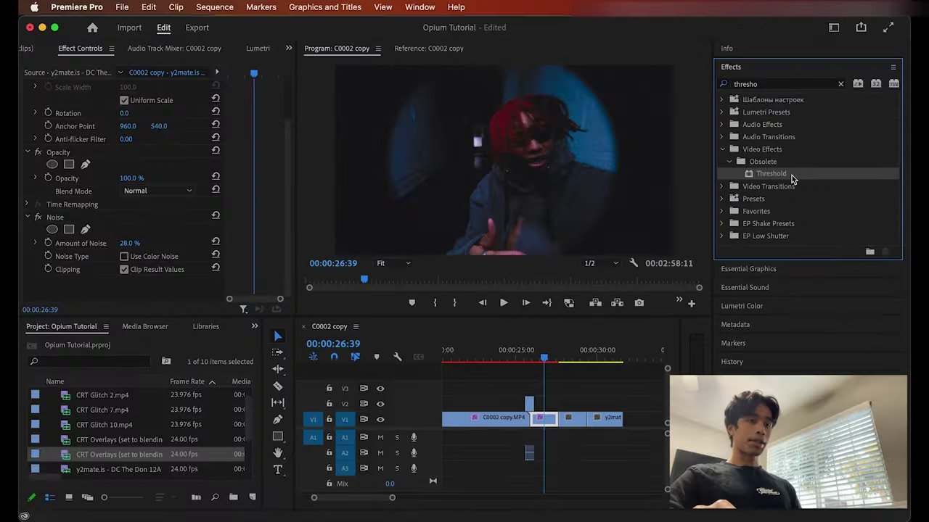
left_click_drag(681, 256, 548, 419)
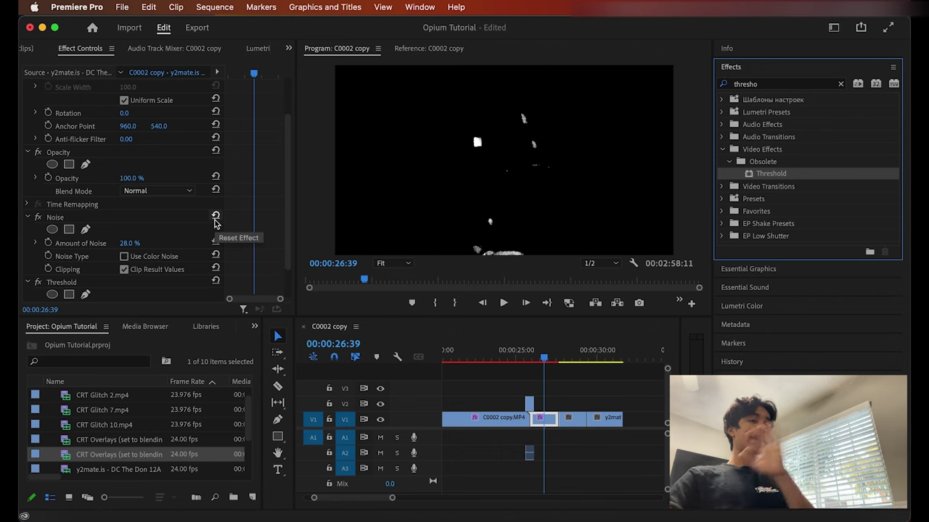
scroll(100, 247, "down", 2)
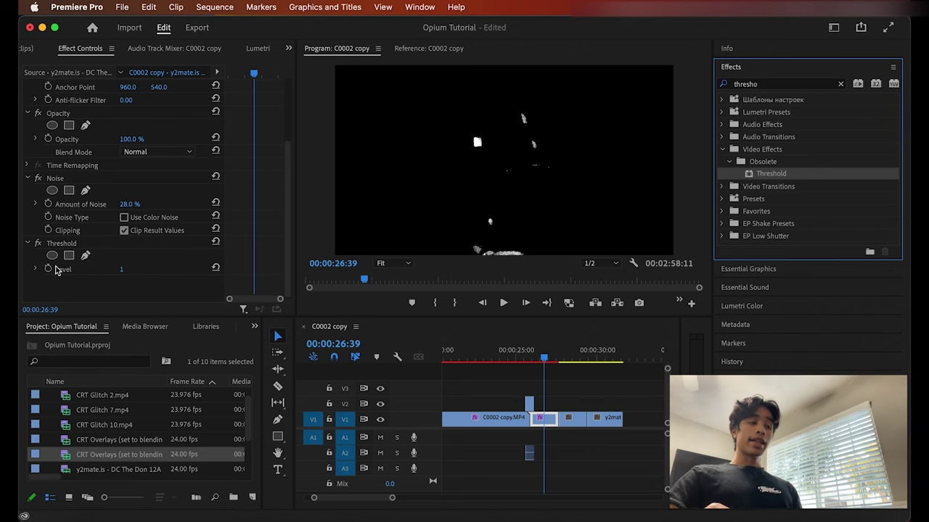
mouse_move(121, 269)
left_mouse_down()
mouse_move(132, 269)
mouse_move(102, 269)
mouse_move(116, 269)
left_mouse_up()
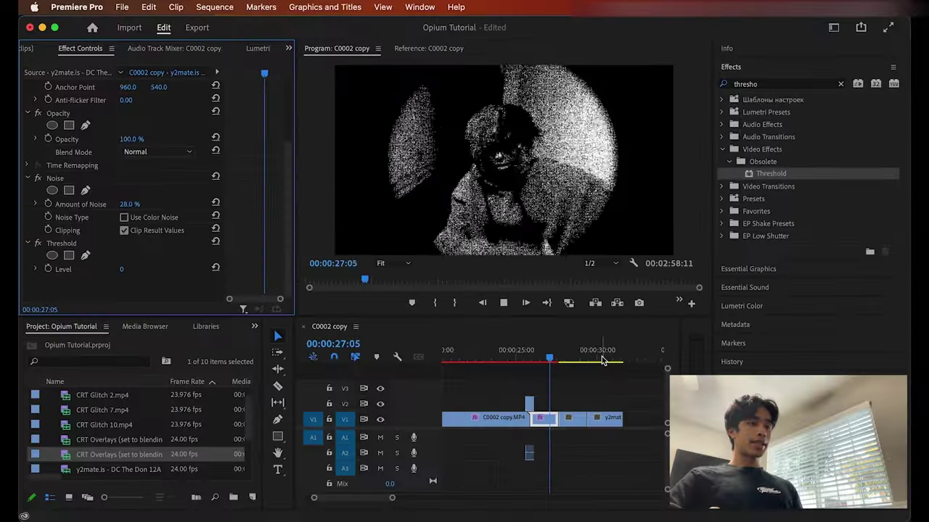
- Replay the first y2mate.is clip between about 26 and 27 seconds to check the threshold and noise look
key("space")
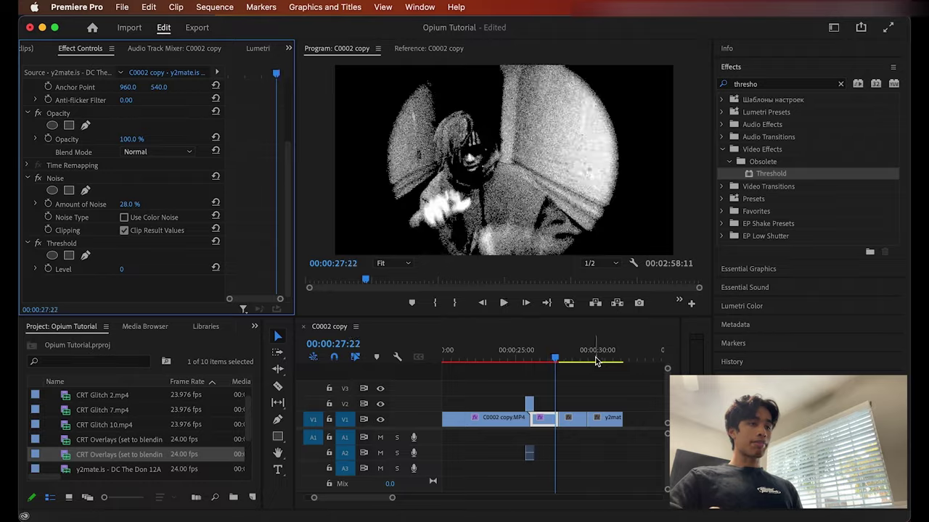
left_click(536, 357)
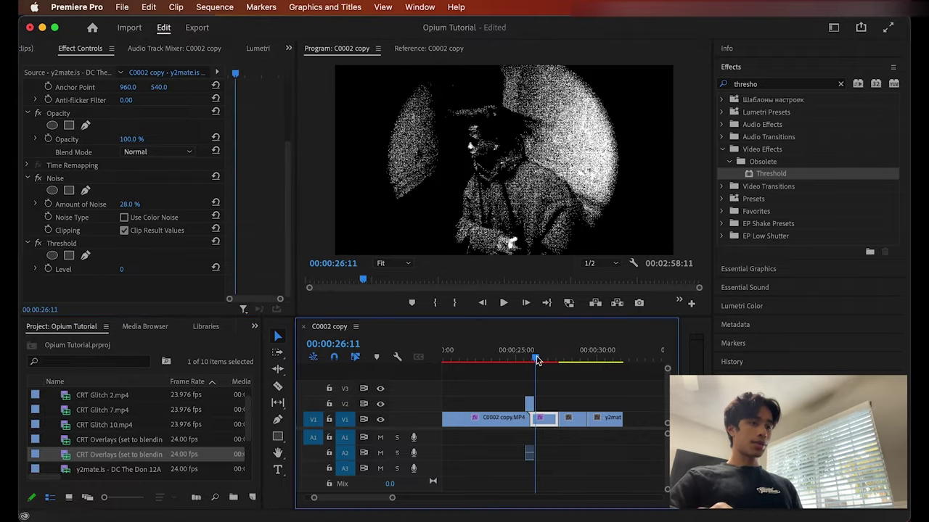
key("space")
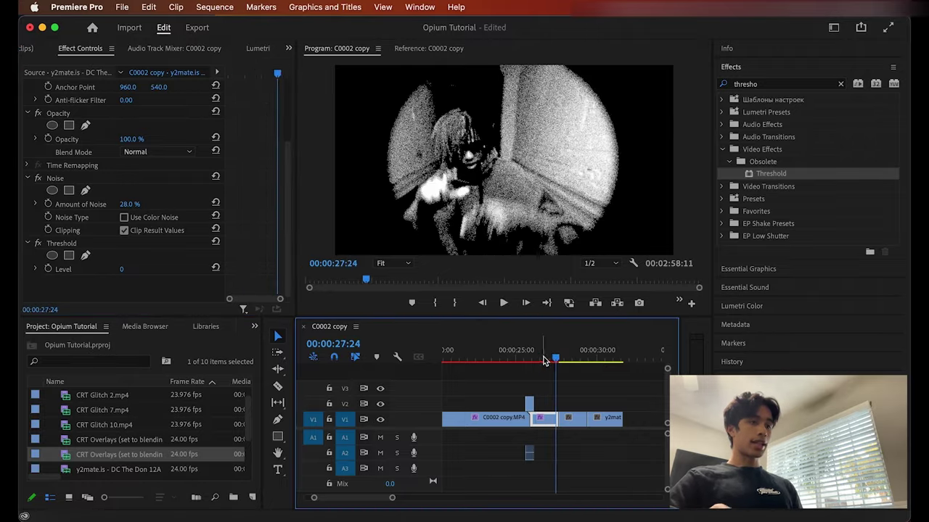
left_click(544, 357)
key("space")
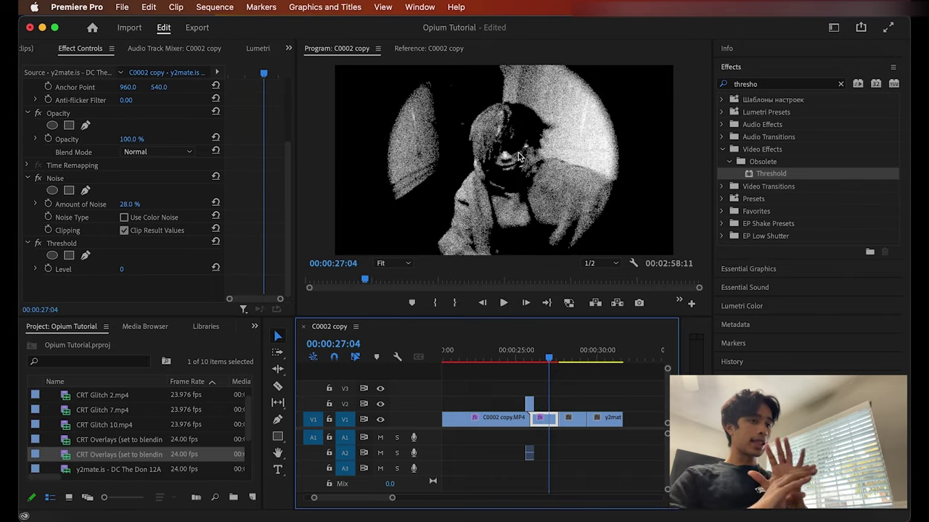
key("space")
key("space")
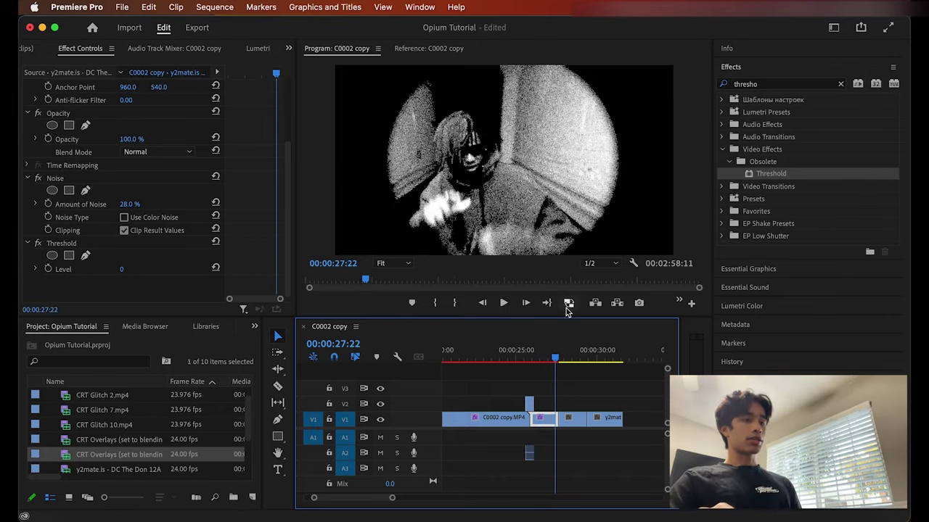
left_click(549, 357)
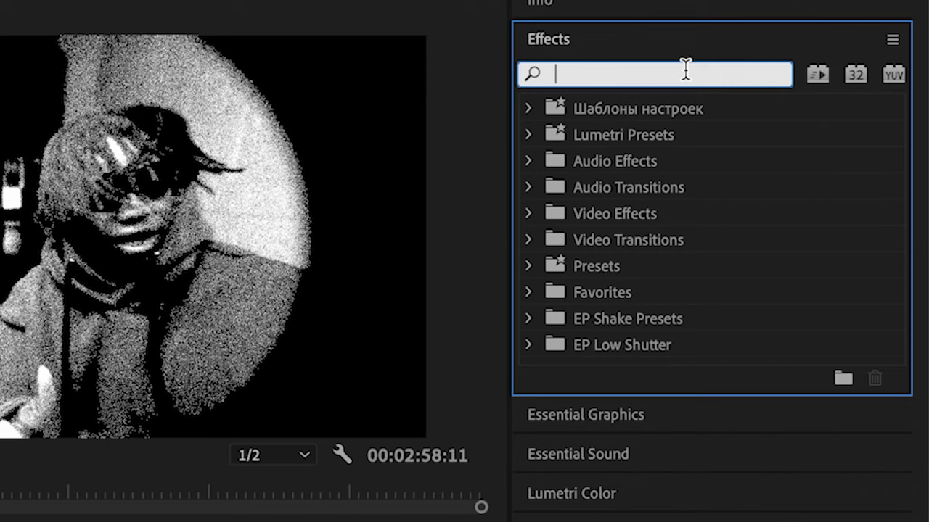
- Search the effects for "grid" and apply the Grid effect to the first y2mate.is clip
type("grd")
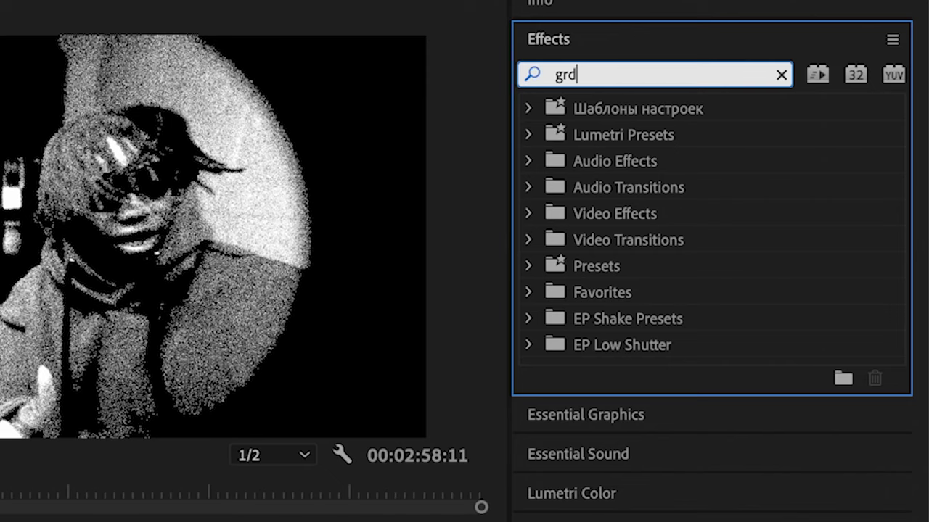
key("BackSpace")
type("id")
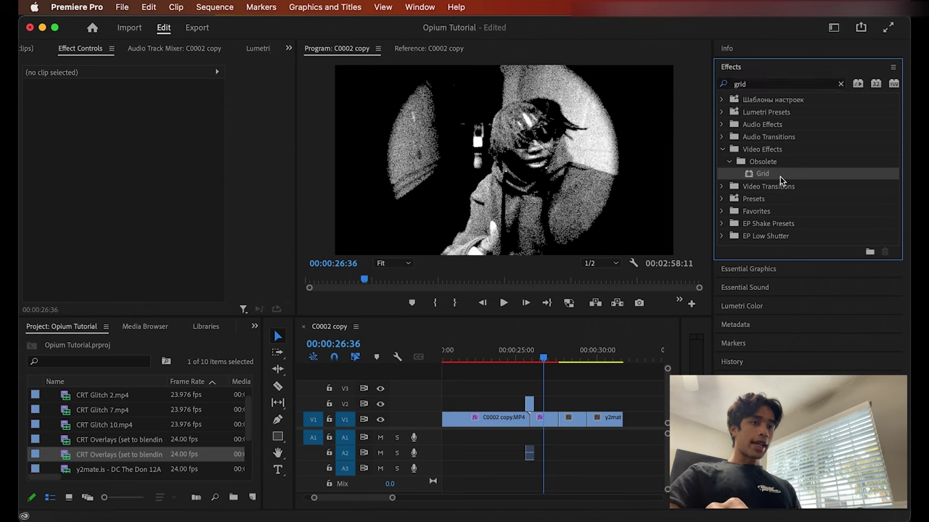
left_click_drag(762, 175, 550, 420)
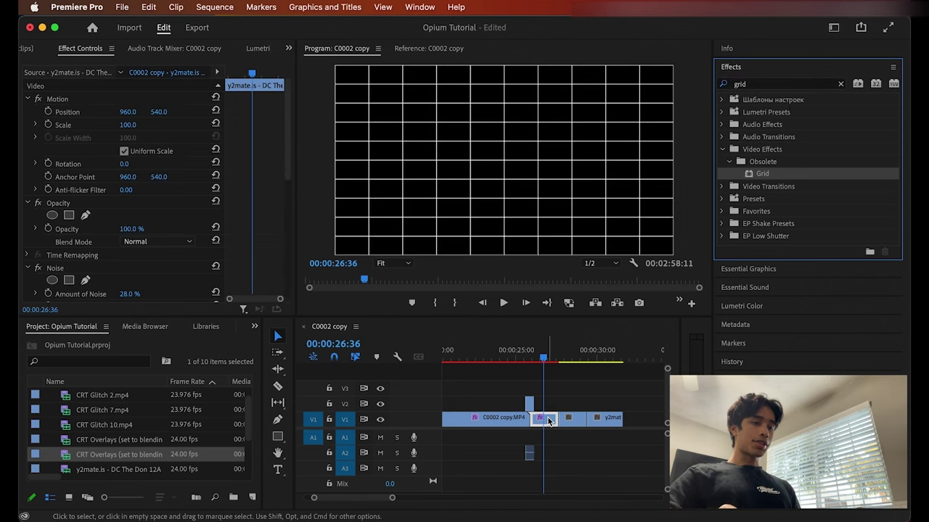
- Set the Grid effect's Border to 2.0 and its Corner to 981.0, 561.0 for a fine square grid
scroll(174, 239, "down", 6)
scroll(145, 276, "down", 5)
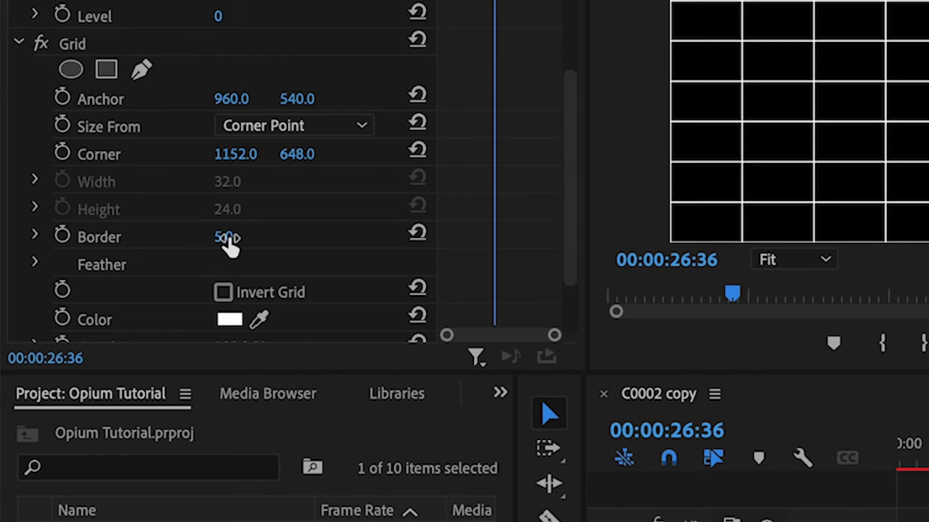
left_click(127, 254)
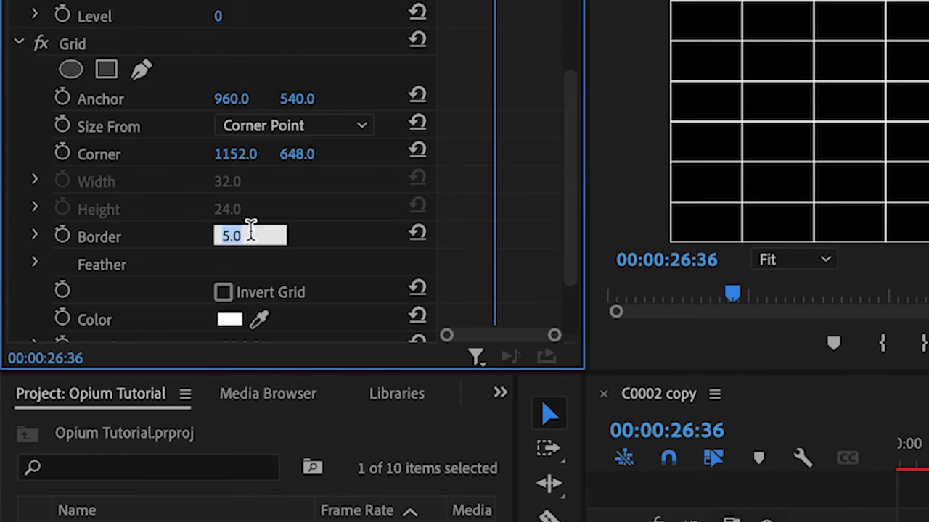
type("2")
key("Return")
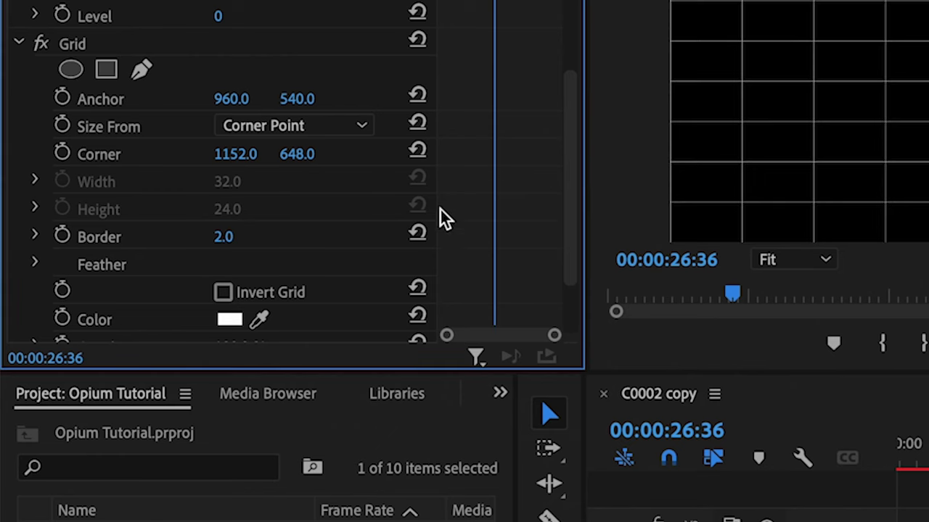
left_click_drag(235, 154, 174, 154)
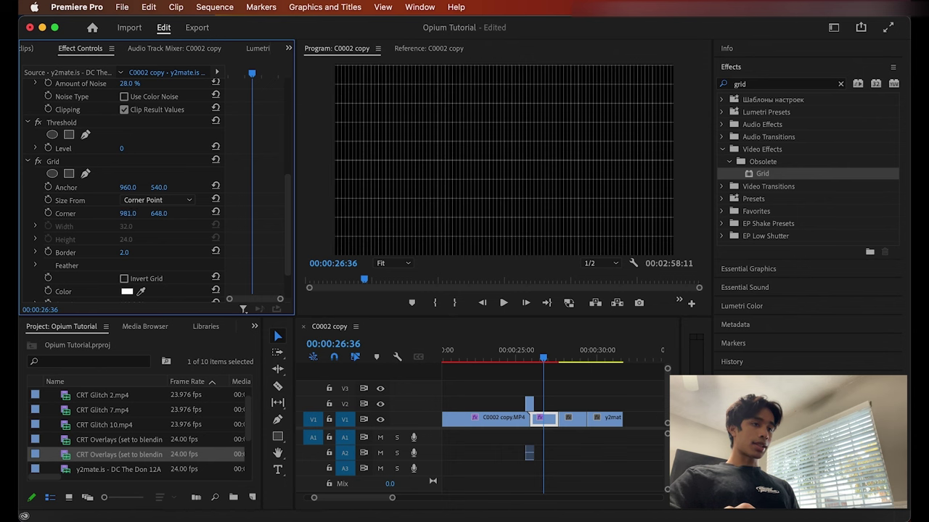
left_click_drag(159, 214, 128, 213)
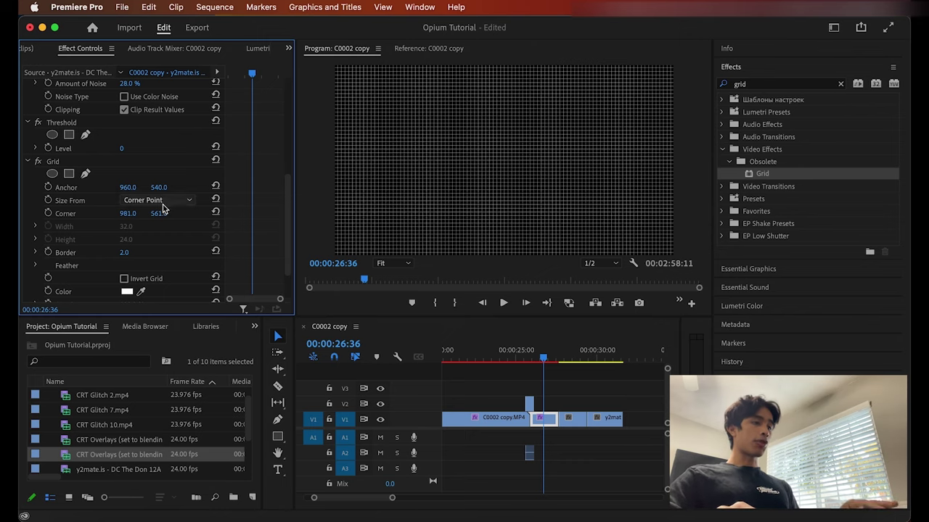
- Try Overlay as the Grid effect's Blending Mode and play the clip to check it
scroll(166, 272, "down", 2)
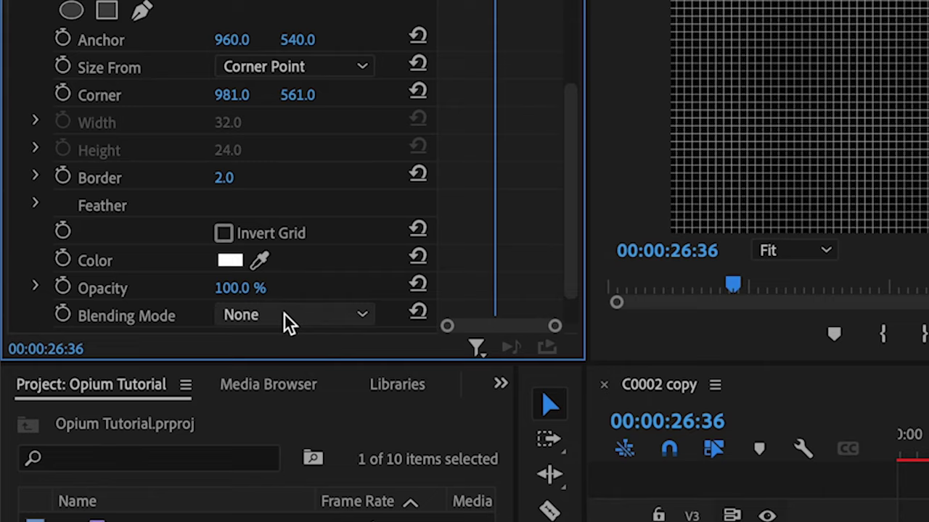
left_click(156, 295)
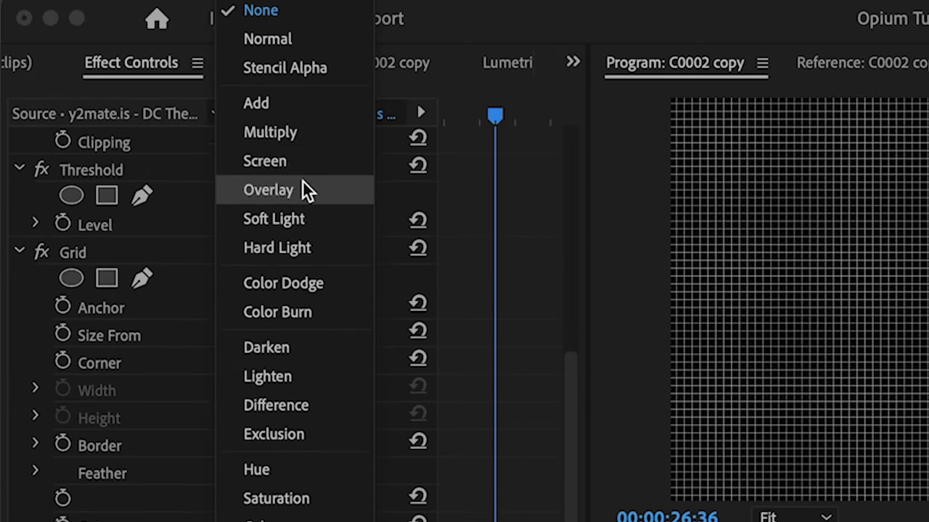
left_click(303, 183)
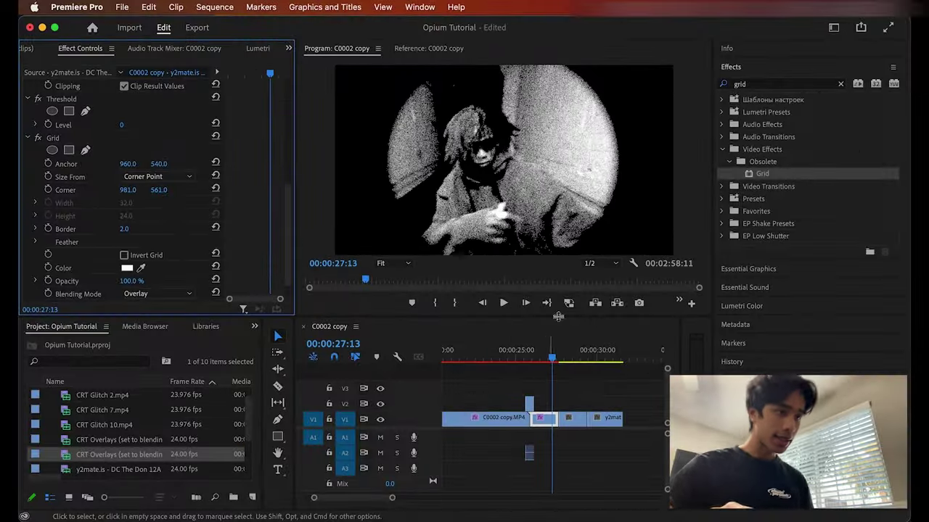
key("space")
key("space")
left_click(536, 361)
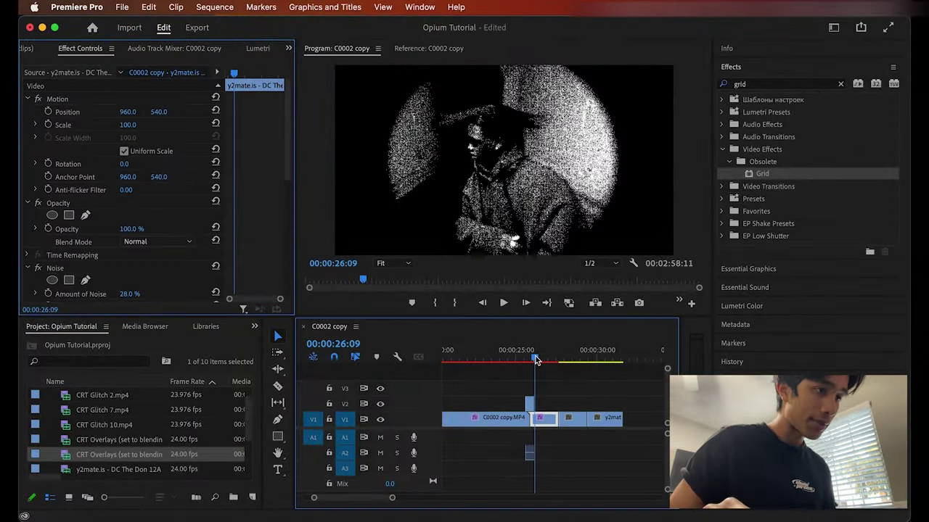
key("space")
key("space")
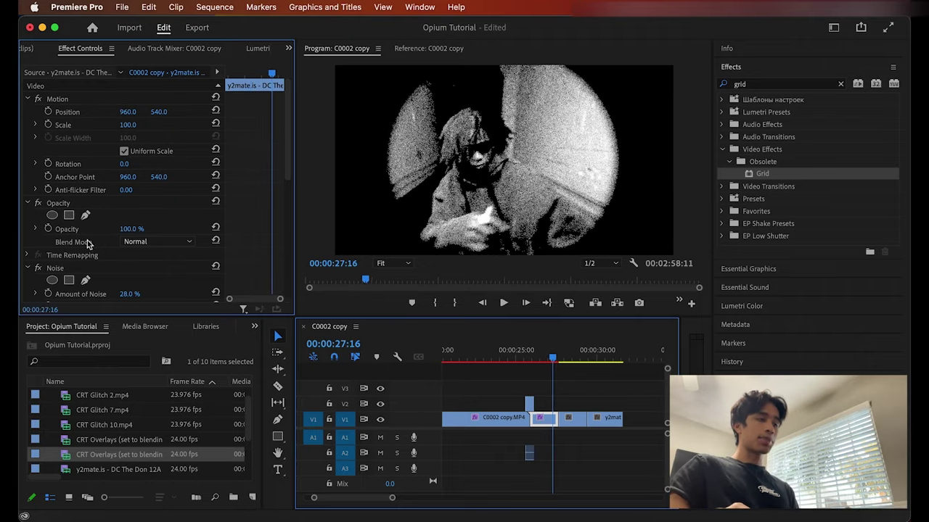
- Change the Grid effect's Blending Mode so the clip shows only through the grid lines, and play the clip
scroll(174, 274, "down", 10)
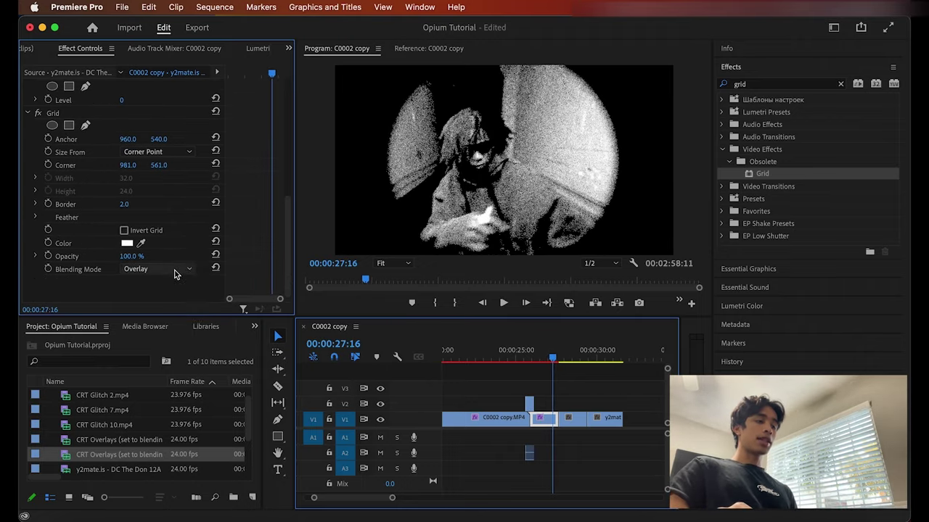
left_click(175, 271)
left_click(151, 387)
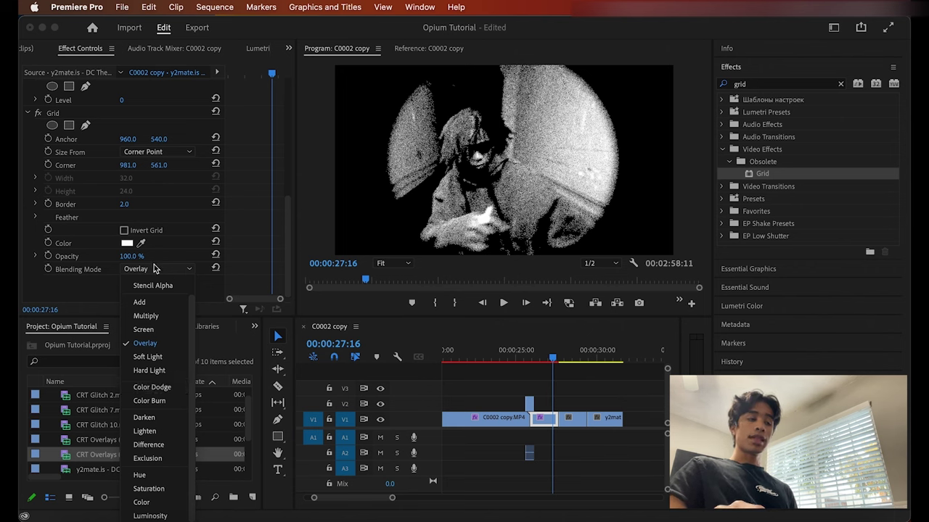
key("space")
key("space")
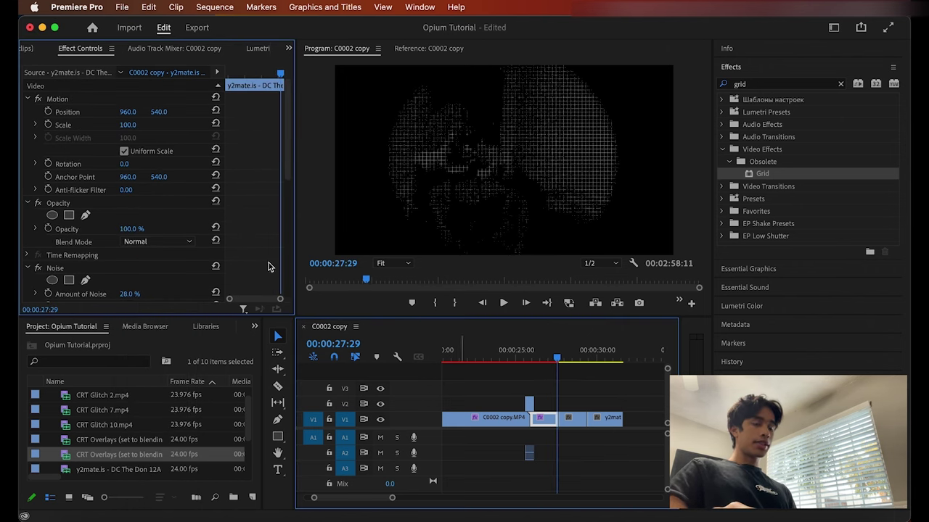
- Thicken the grid lines by setting the Grid effect's Border to 6.0
scroll(150, 272, "down", 3)
scroll(156, 276, "down", 3)
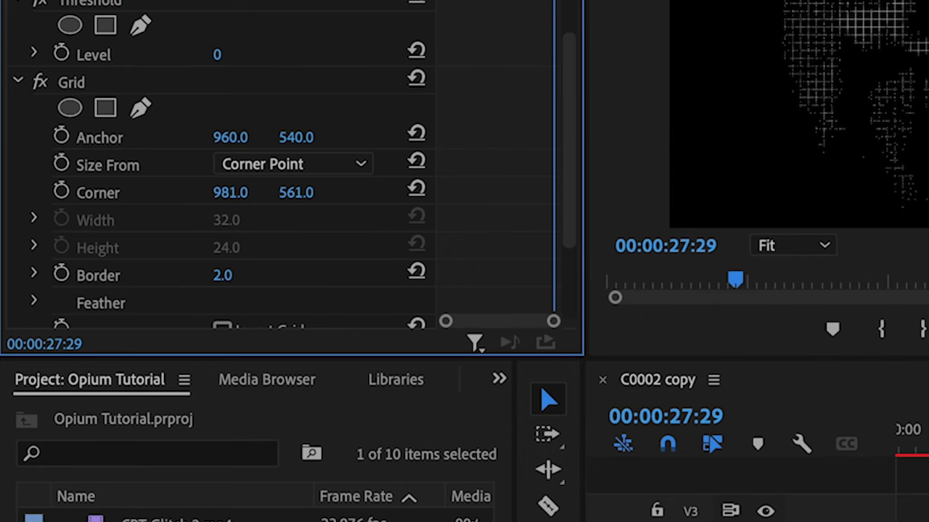
left_click_drag(222, 276, 225, 276)
- Play and scrub through the first y2mate.is clip repeatedly to check the grid and threshold look
key("space")
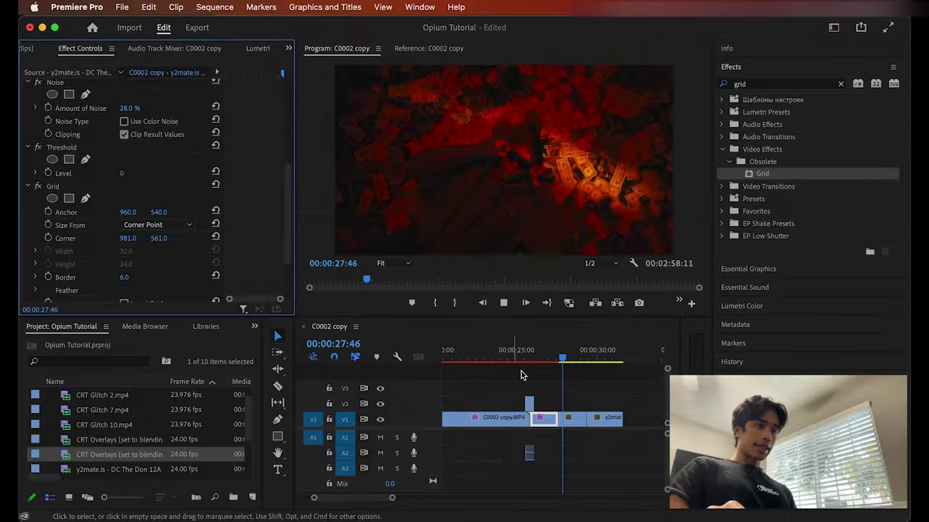
key("space")
left_click_drag(563, 355, 537, 355)
key("space")
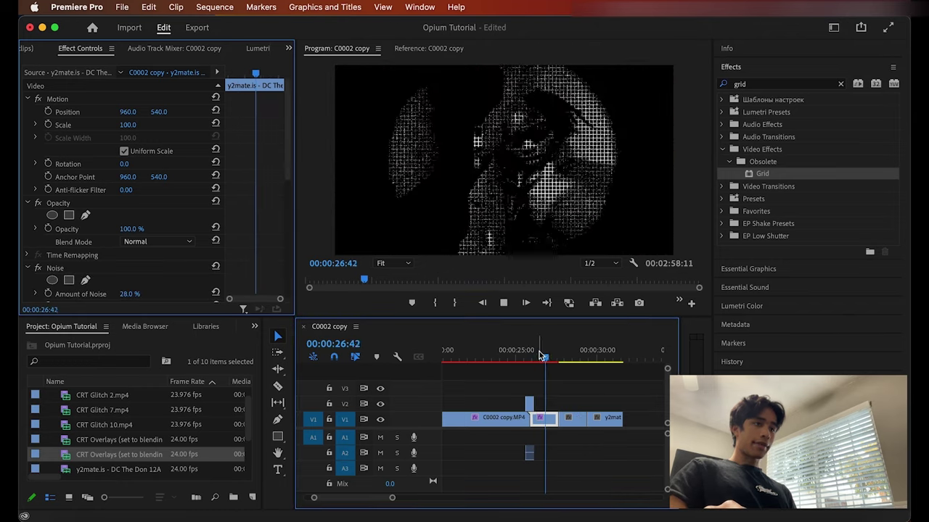
key("space")
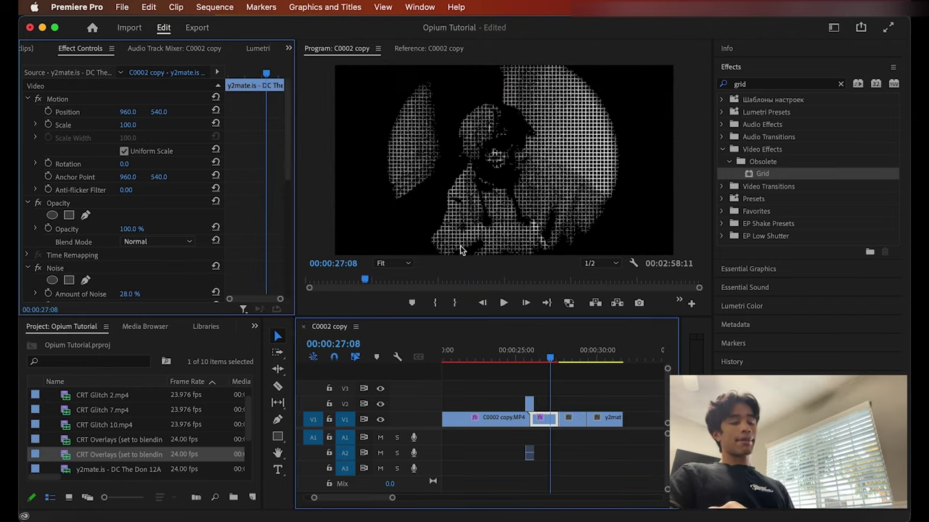
left_click(539, 360)
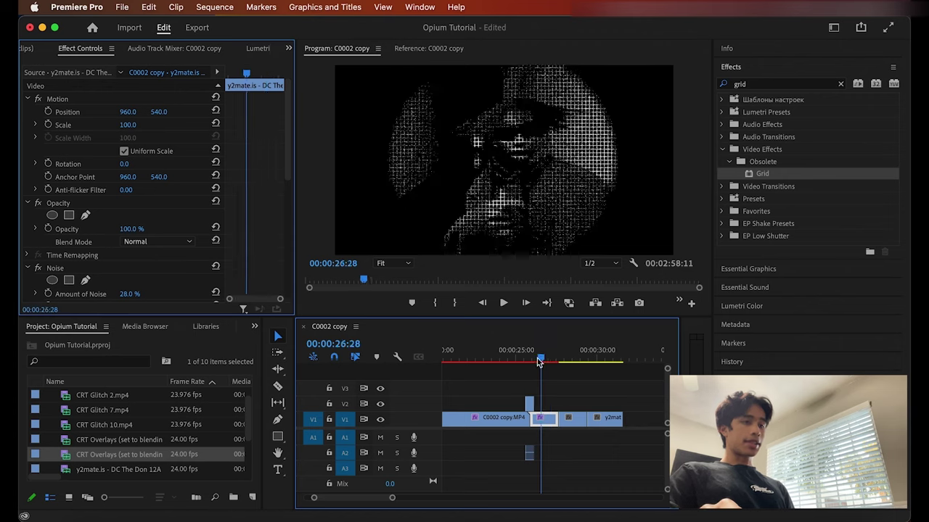
key("space")
key("space")
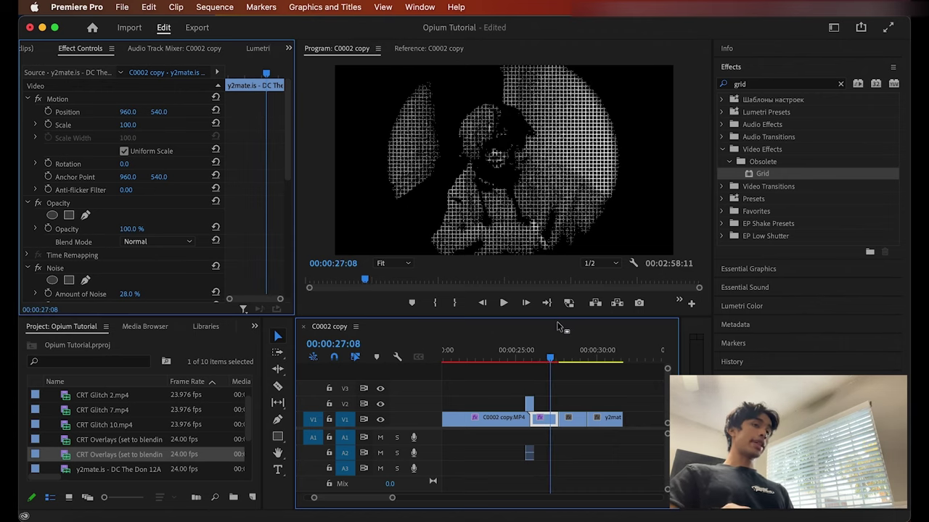
left_click(542, 359)
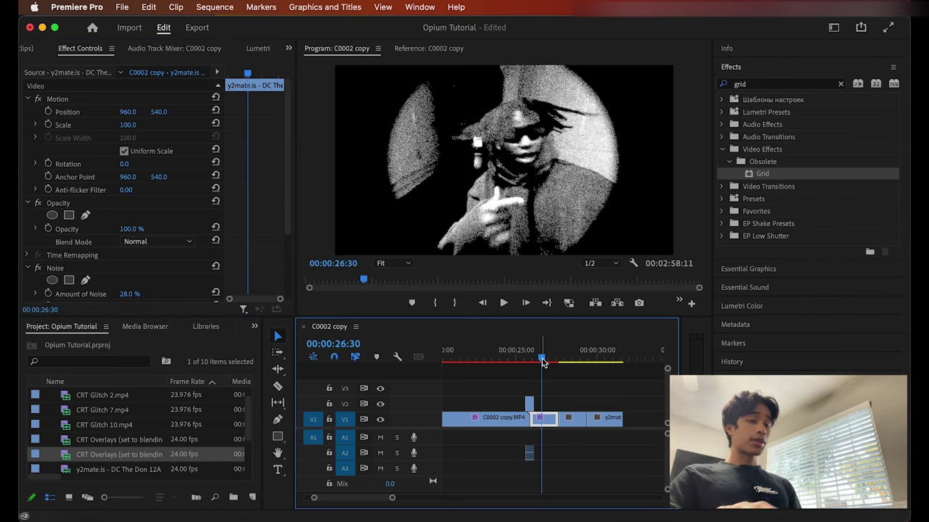
left_click_drag(543, 360, 567, 360)
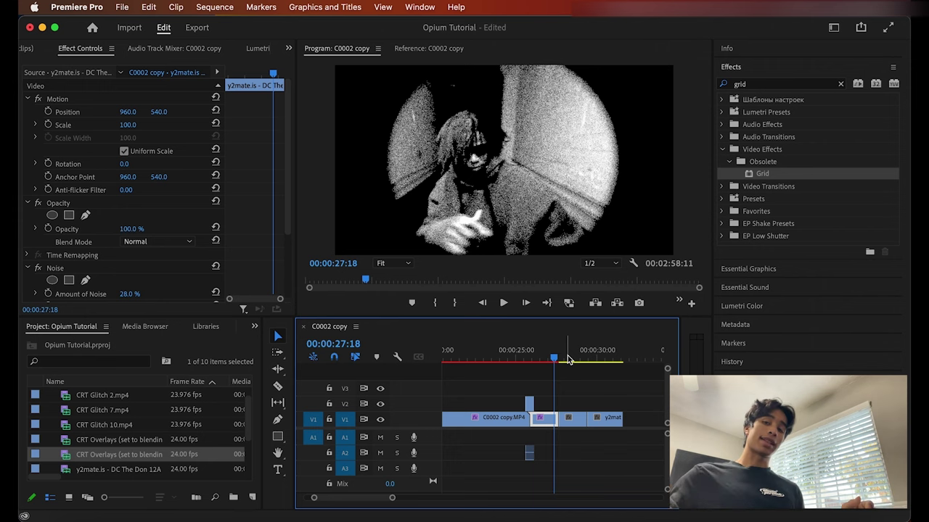
- Try CRT Glitch 7.mp4 as an overlay above the second y2mate.is clip, play it, and delete the overlay
left_click_drag(587, 357, 583, 337)
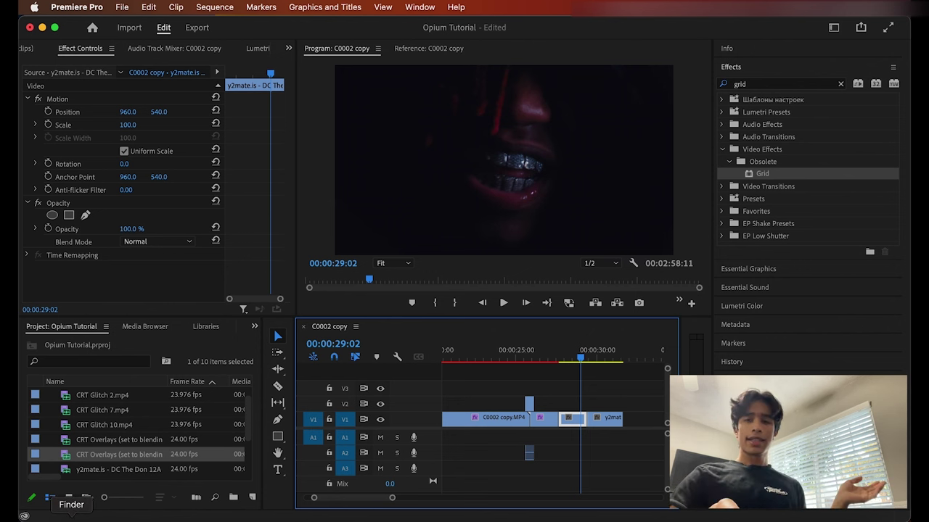
left_click(71, 518)
left_click_drag(138, 411, 566, 408)
key("space")
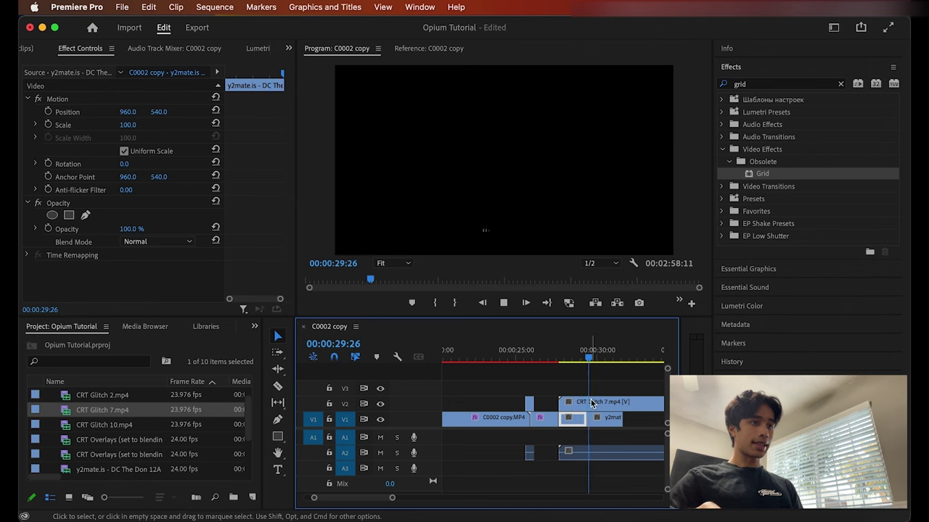
key("space")
key("Delete")
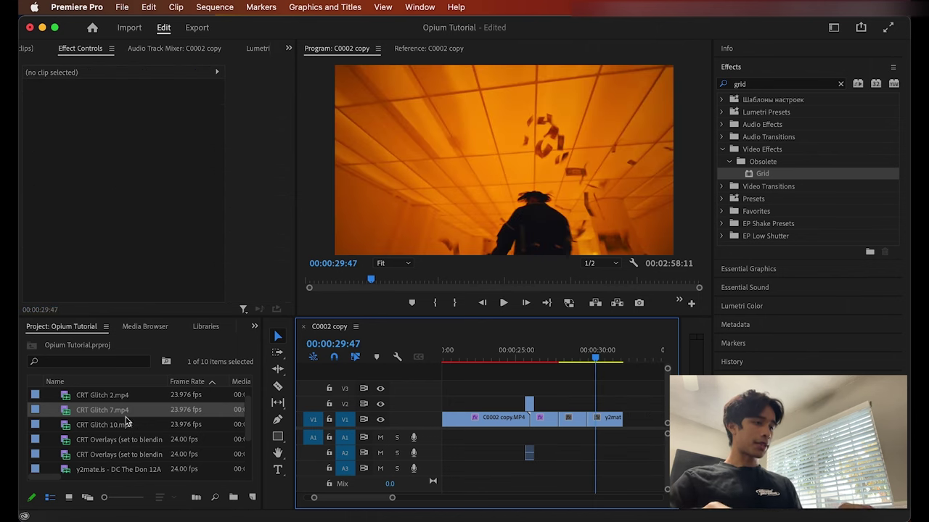
- Place CRT Glitch 2.mp4 on track V3 above the second y2mate.is clip and play it
left_click(132, 397)
left_click_drag(131, 397, 547, 392)
left_click_drag(593, 357, 548, 360)
key("space")
left_click(583, 387)
key("space")
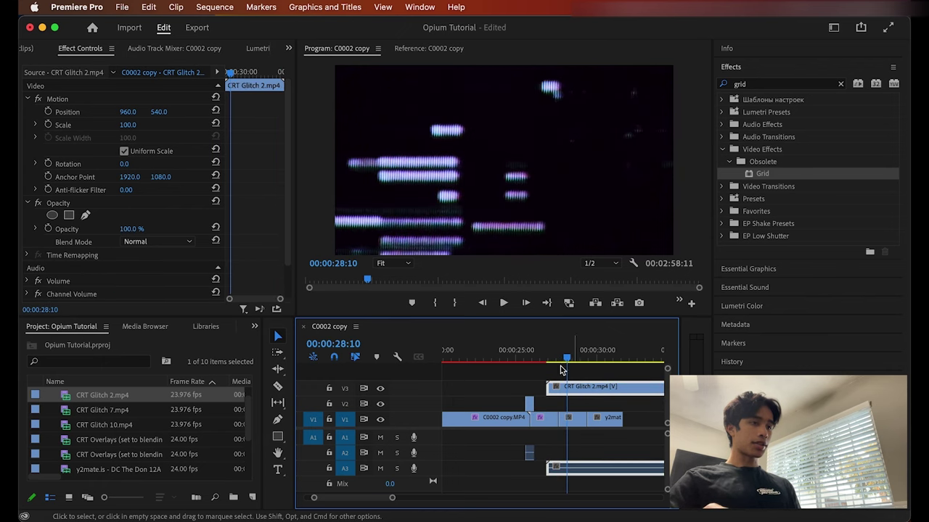
- Scale the CRT Glitch 2.mp4 overlay to 52, set its Blend Mode to Screen, and play the result
left_click_drag(128, 125, 93, 125)
left_click(158, 241)
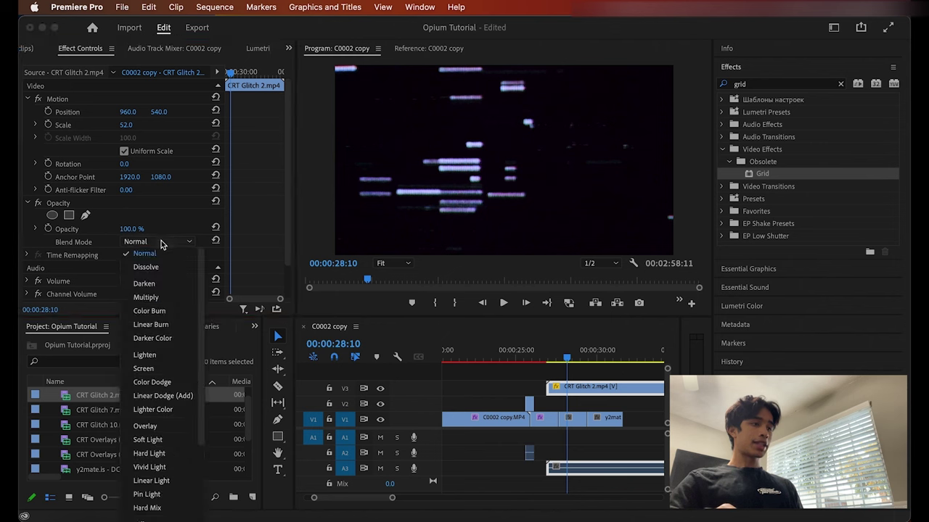
left_click(165, 370)
key("space")
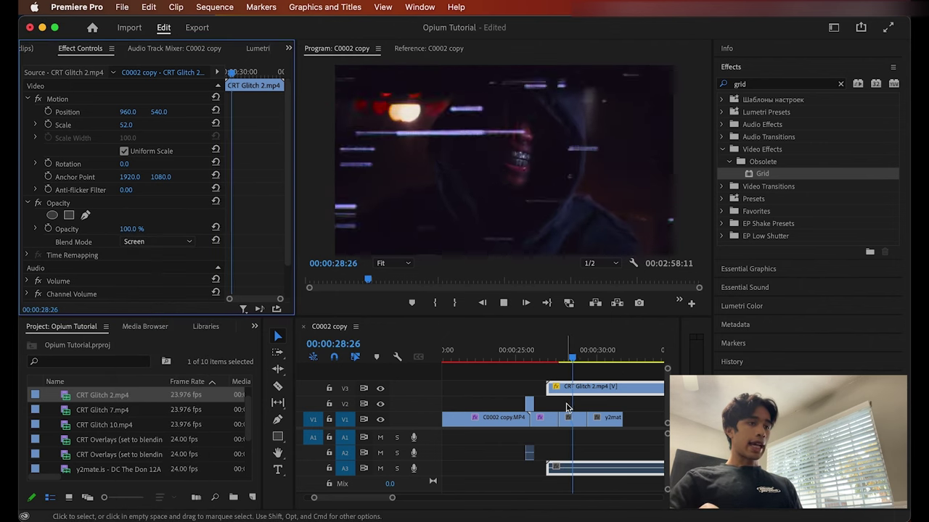
key("space")
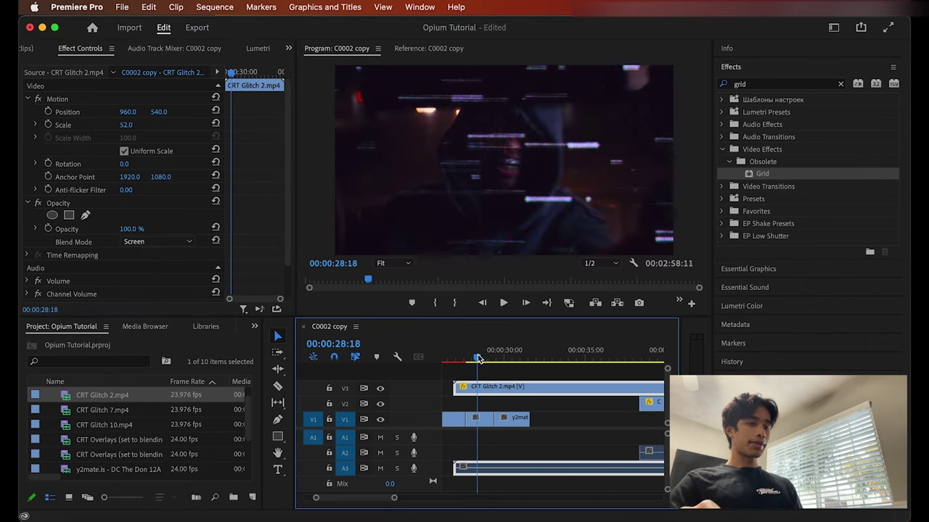
key("space")
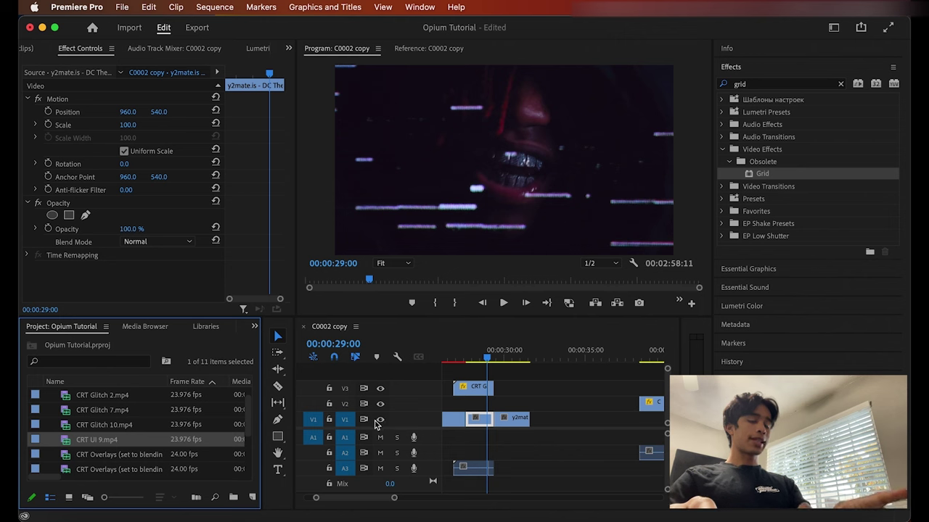
- Place CRT UI 9.mp4 on track V3 above the orange y2mate.is clip and set its Scale to 50
left_click_drag(491, 357, 508, 357)
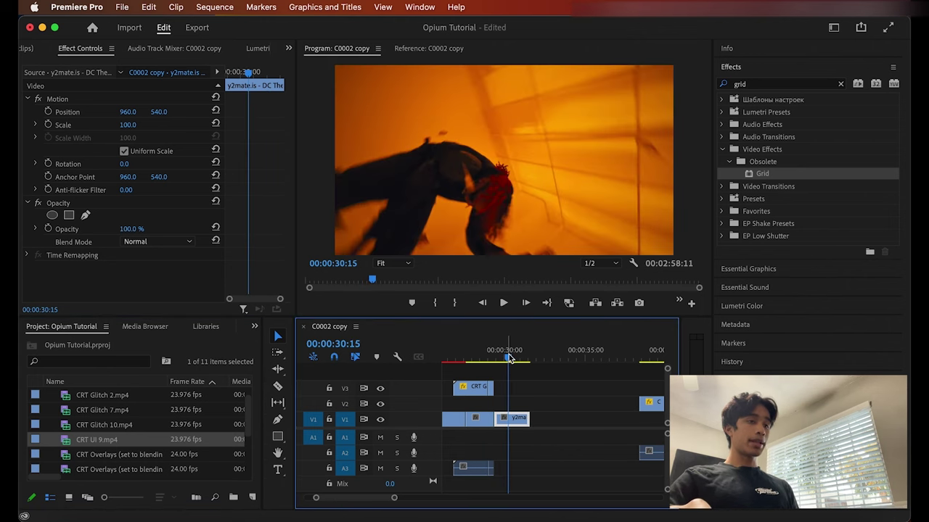
left_click_drag(101, 446, 505, 396)
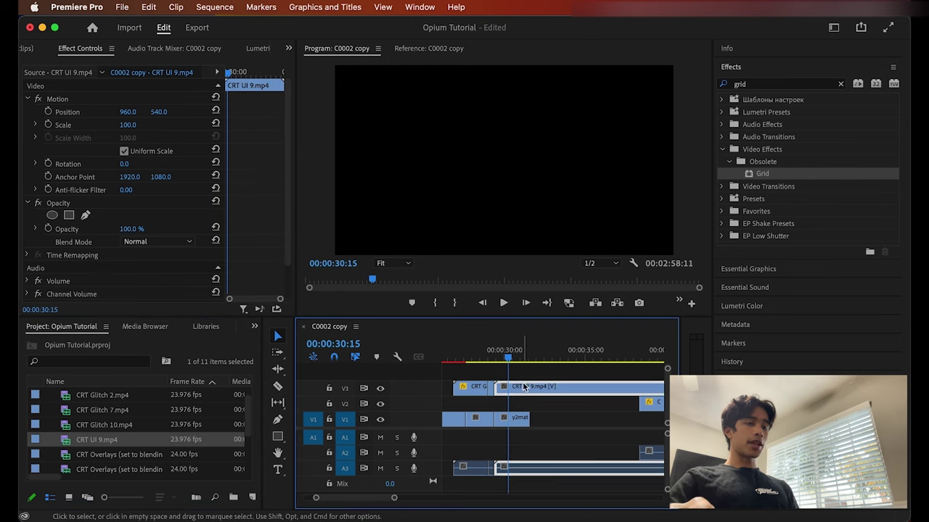
left_click_drag(126, 127, 90, 126)
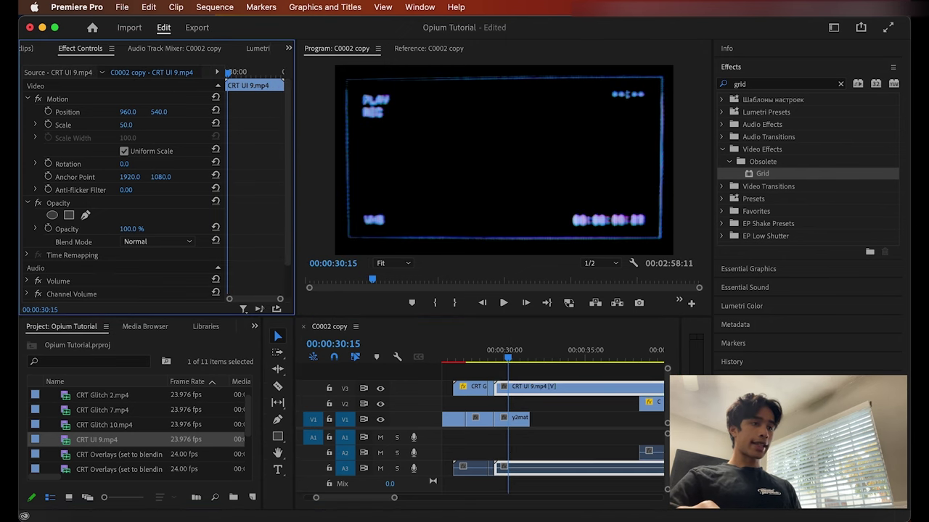
- Set the CRT UI 9.mp4 overlay's Blend Mode to Screen and play the clip to check it
left_click(152, 241)
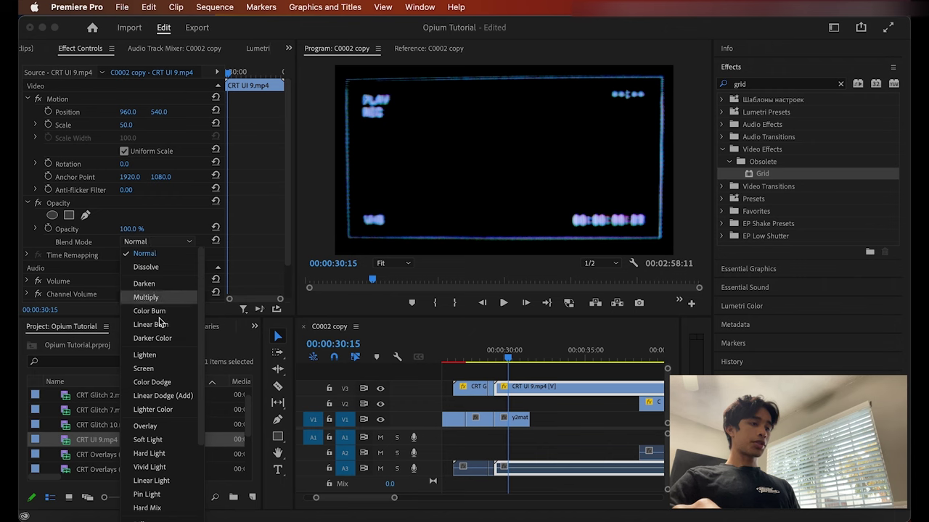
left_click(146, 369)
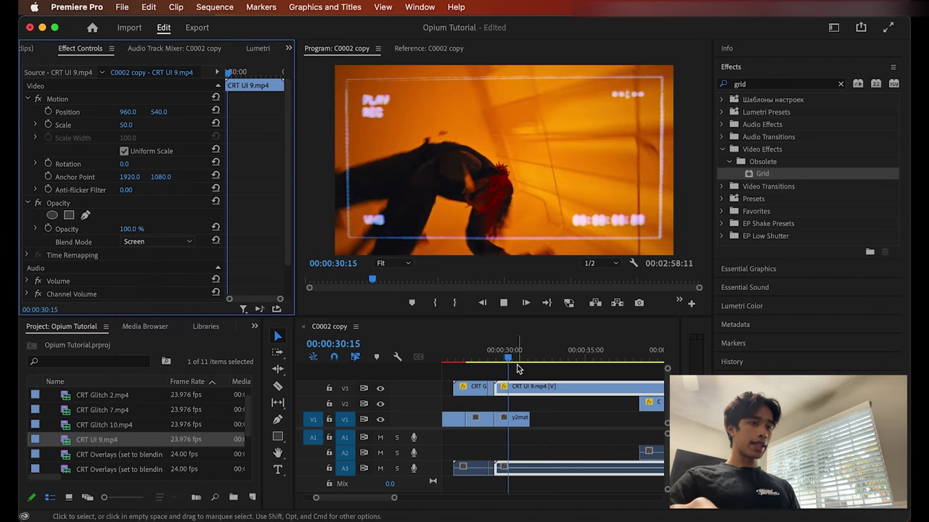
left_click_drag(513, 358, 504, 360)
key("space")
key("space")
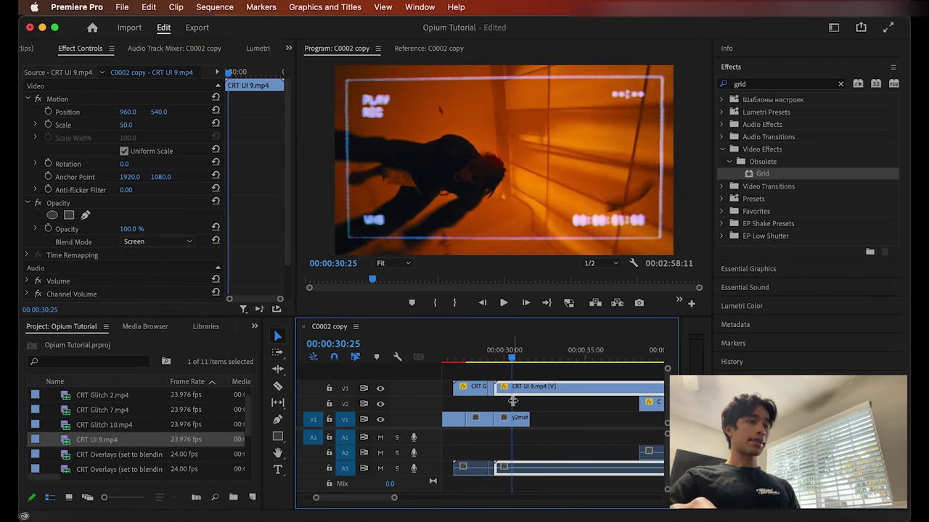
left_click(515, 418)
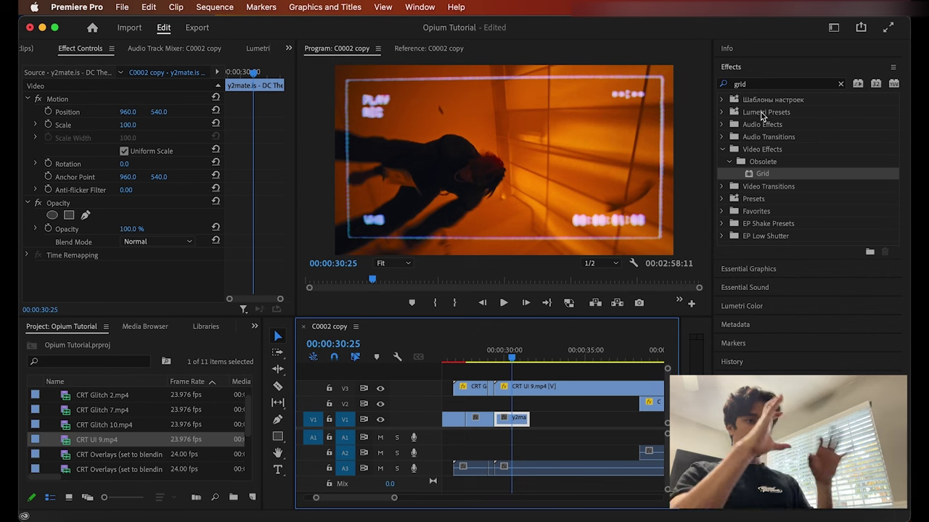
left_click(836, 85)
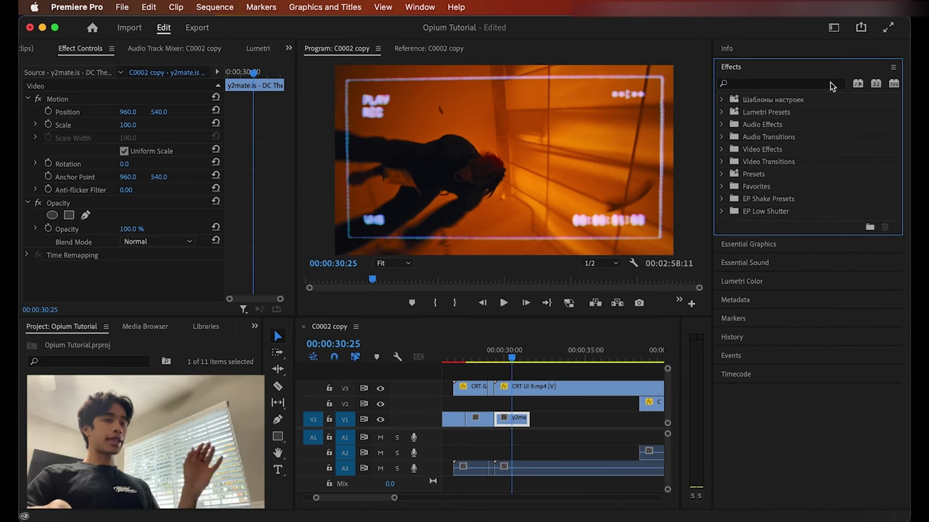
left_click(832, 85)
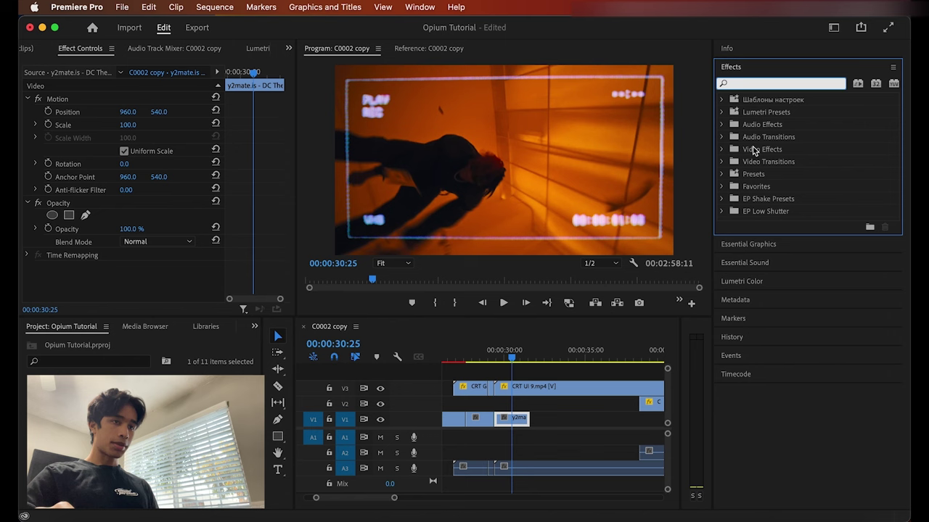
left_click(722, 174)
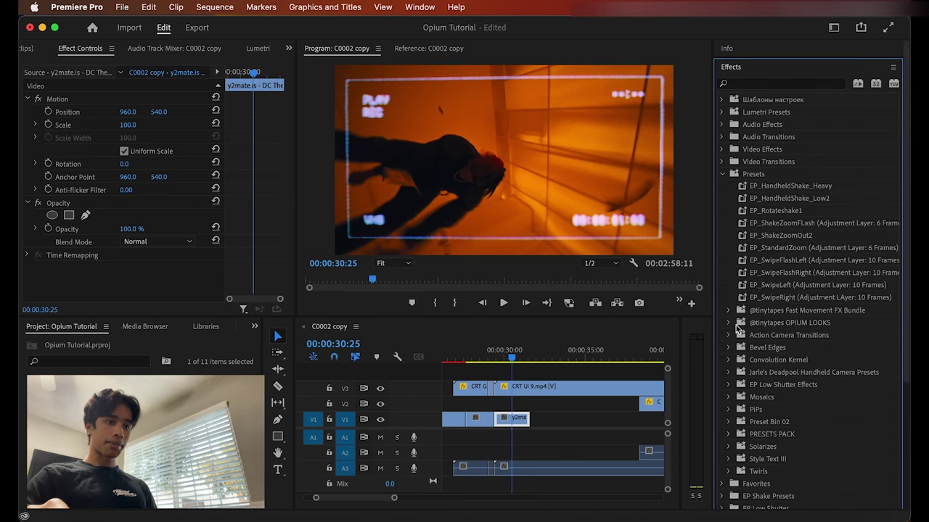
left_click(729, 322)
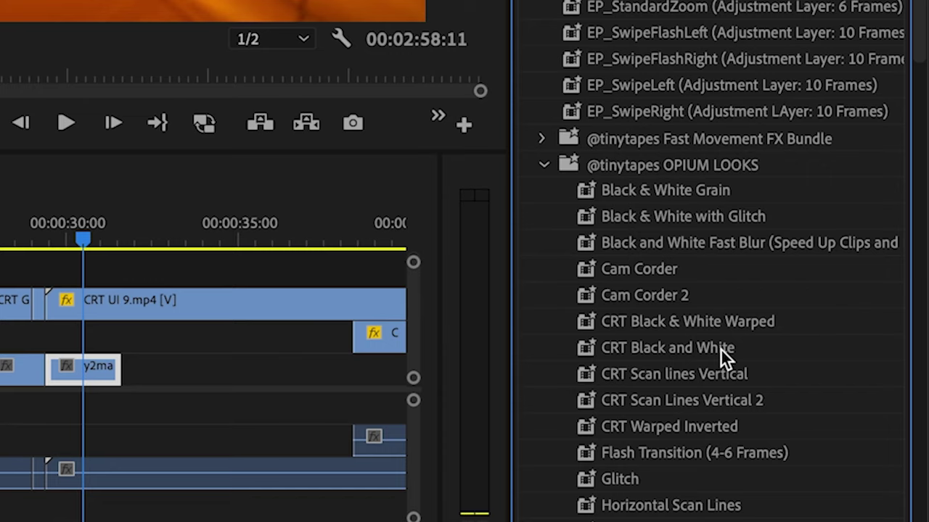
left_click_drag(812, 413, 521, 420)
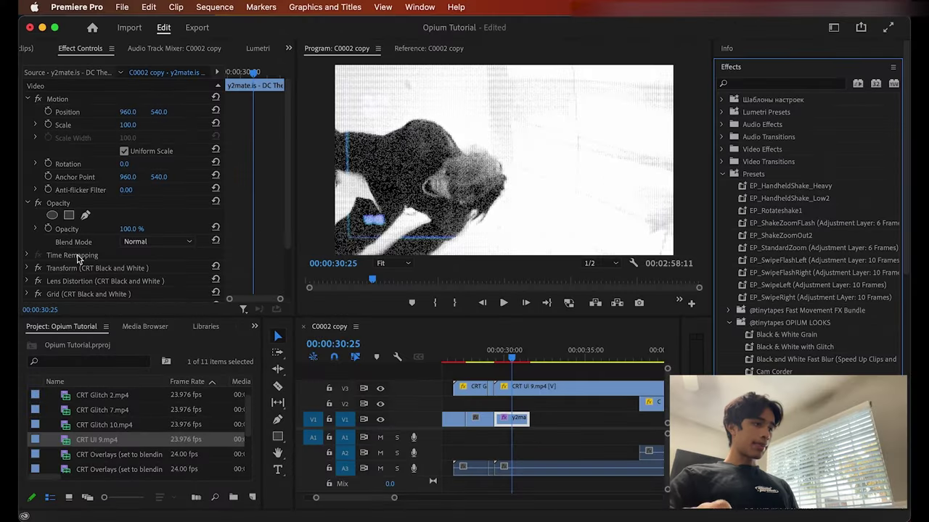
- Set the Level of the CRT Black and White preset's Threshold effect to 0 and play through the clip
scroll(78, 259, "down", 3)
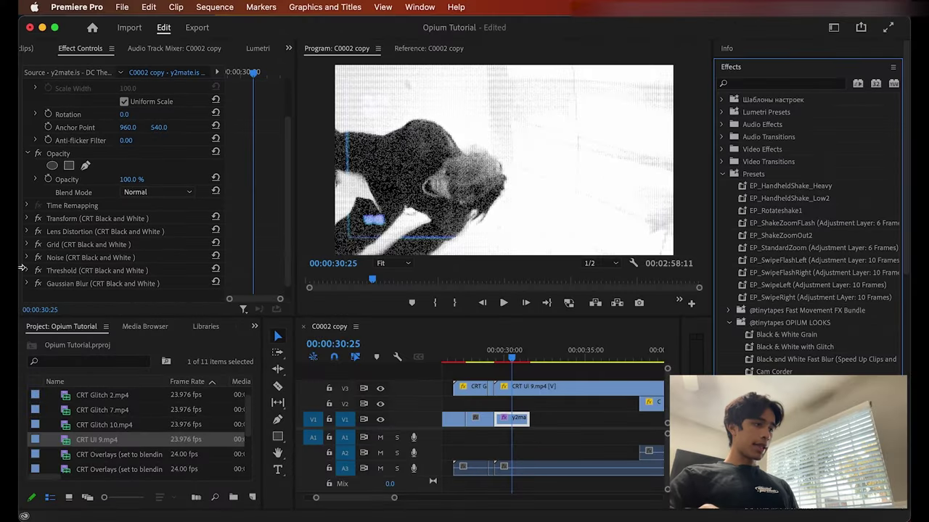
left_click(27, 271)
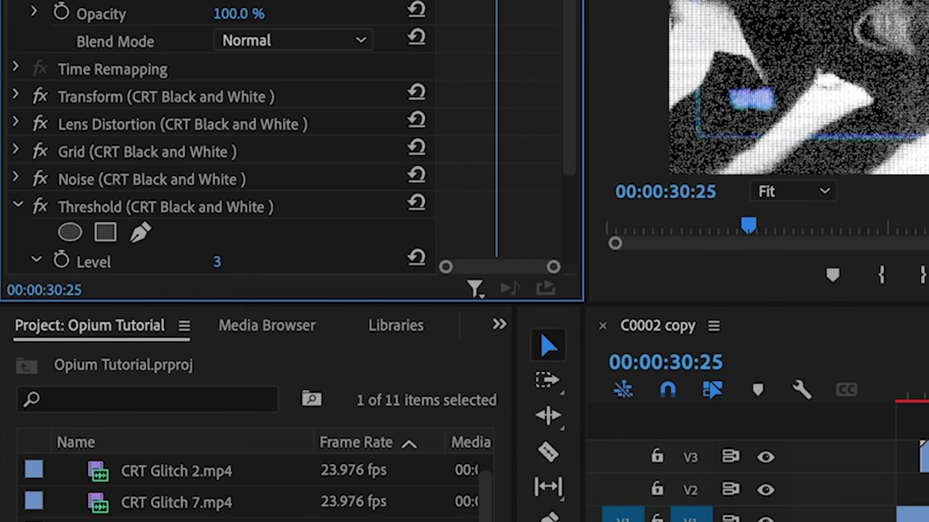
left_click_drag(217, 262, 210, 262)
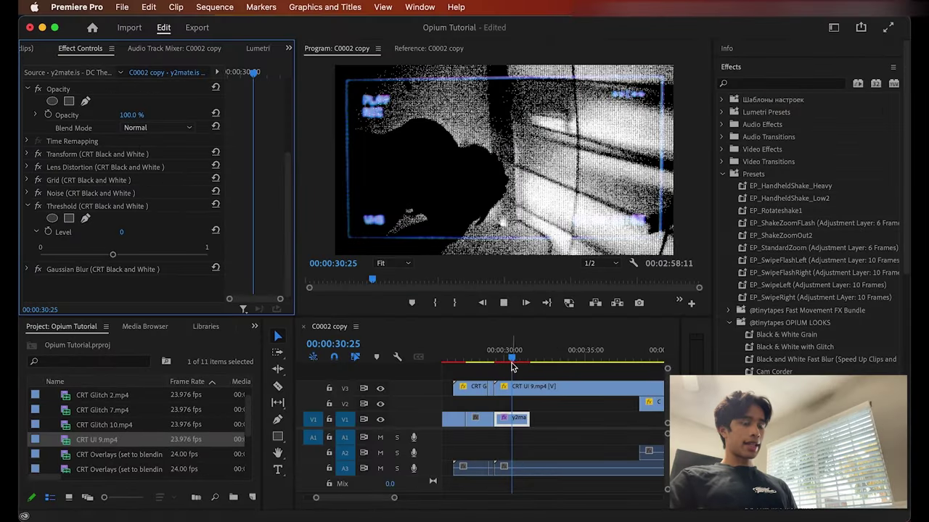
key("space")
key("space")
left_click_drag(517, 365, 500, 365)
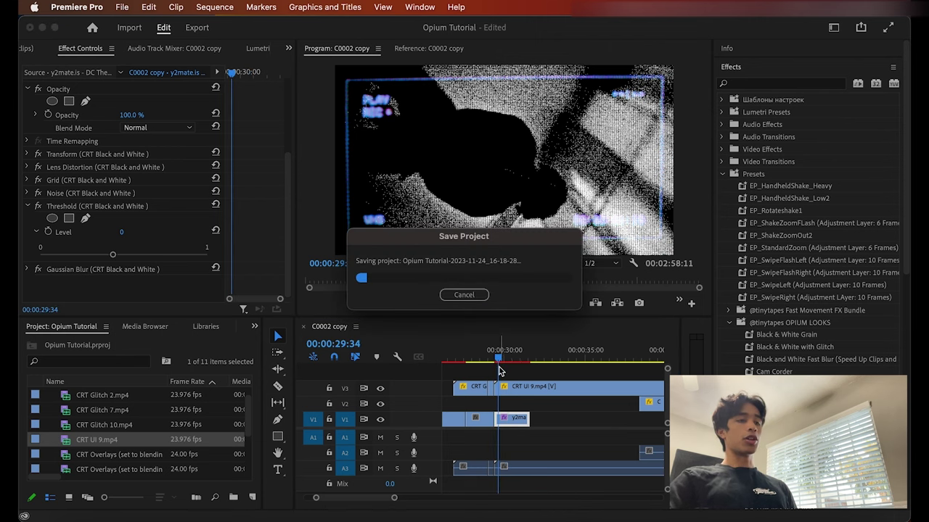
left_click_drag(498, 366, 503, 364)
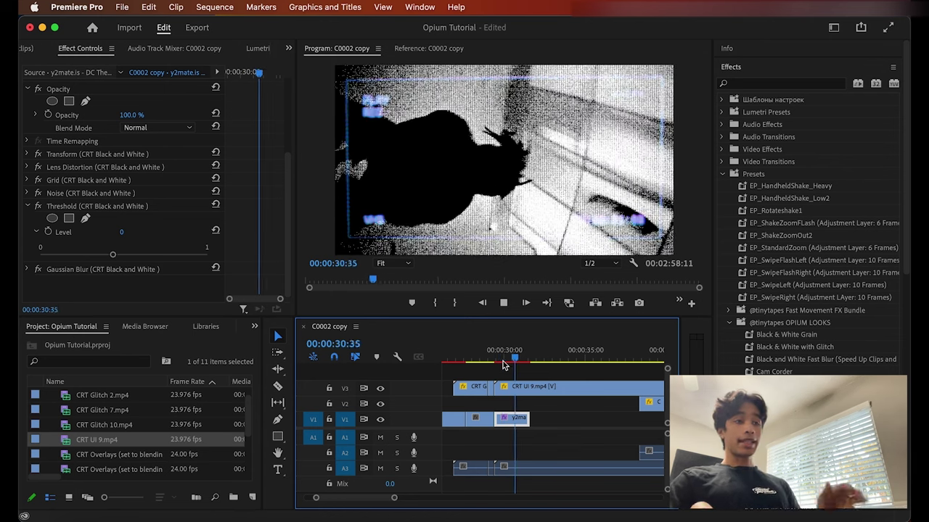
key("space")
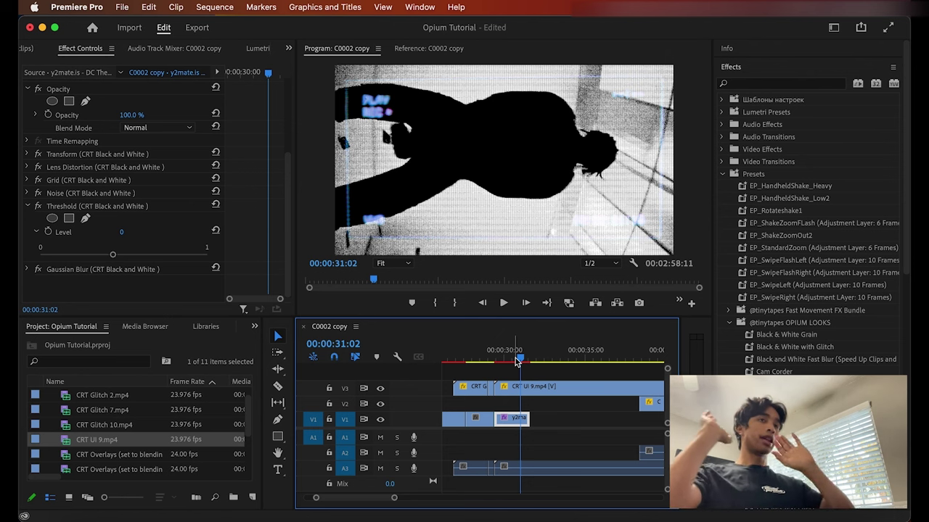
scroll(520, 363, "left", 2)
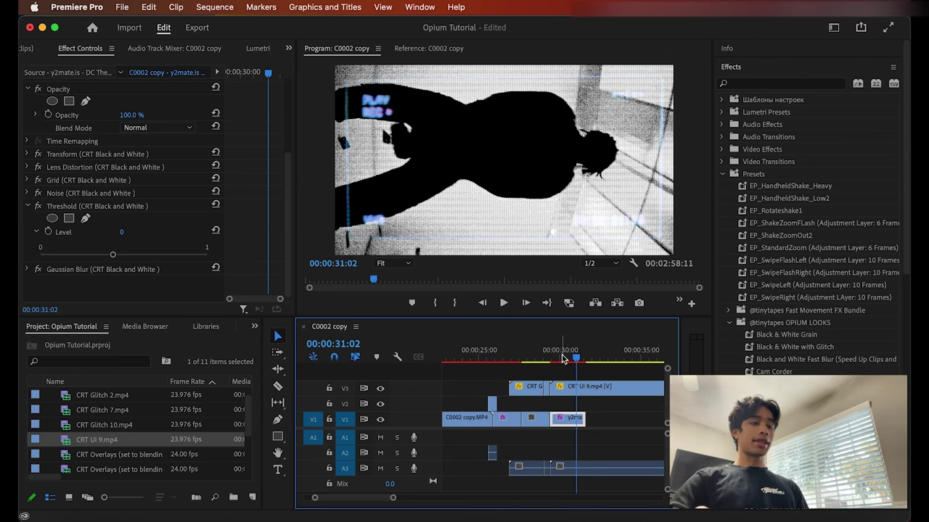